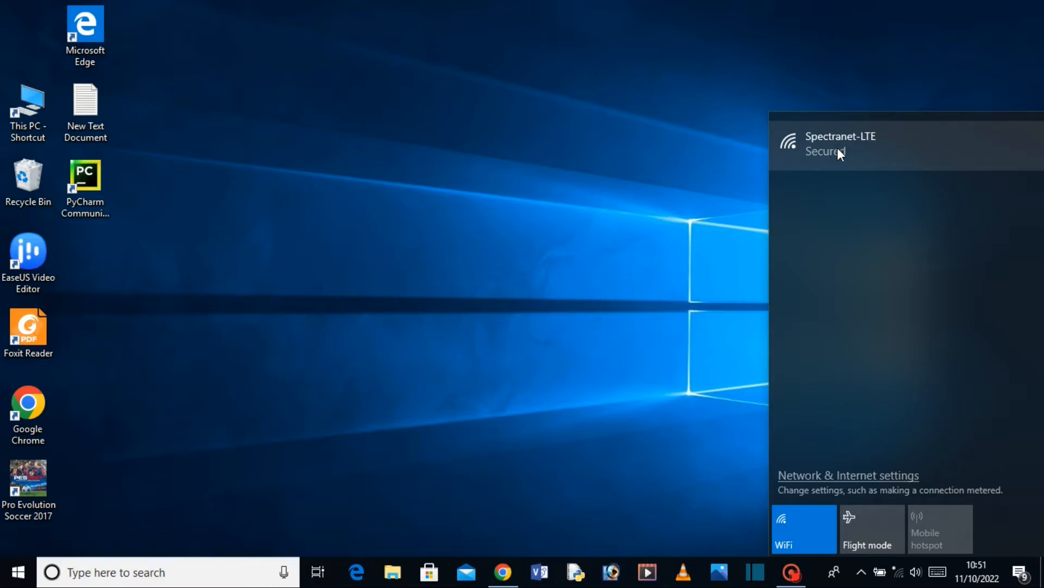
Connect the PC to Spectranet-LTE with its security key, keeping the PC undiscoverable.
{"action": "left_click", "coordinate": [837, 148]}
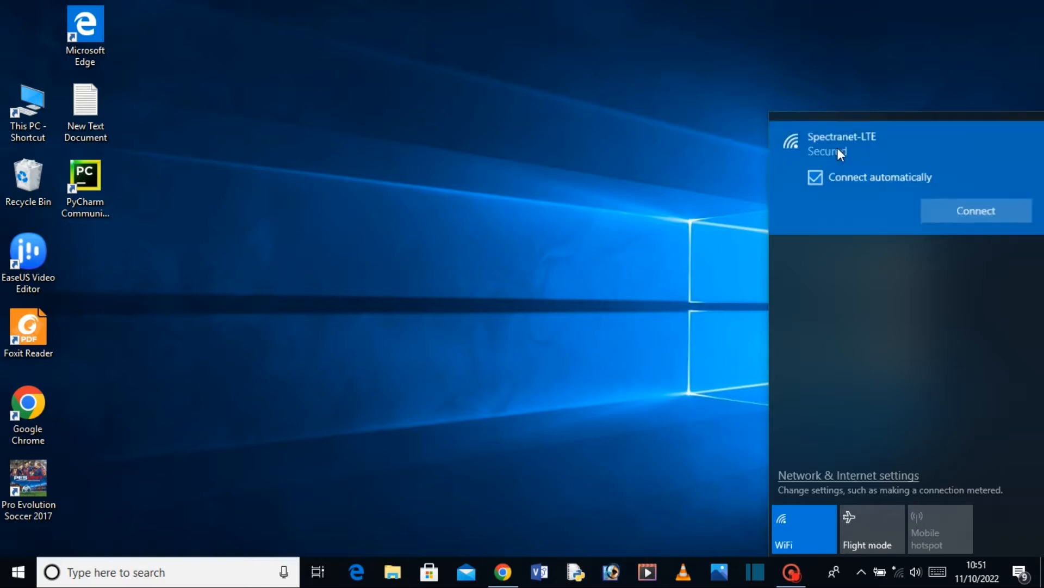
{"action": "left_click", "coordinate": [973, 213]}
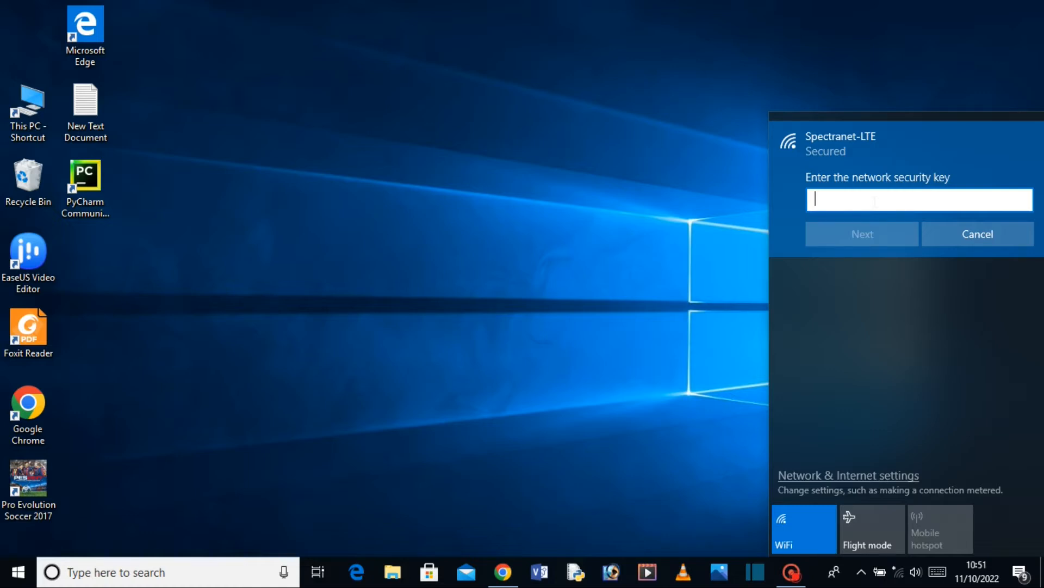
{"action": "type", "text": "***"}
{"action": "type", "text": "*******"}
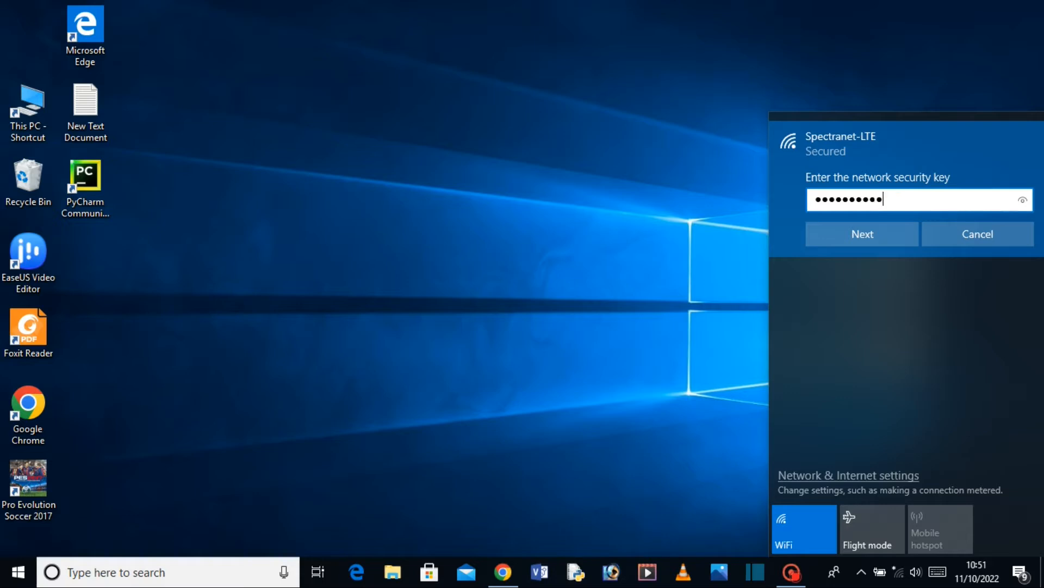
{"action": "left_click", "coordinate": [885, 234]}
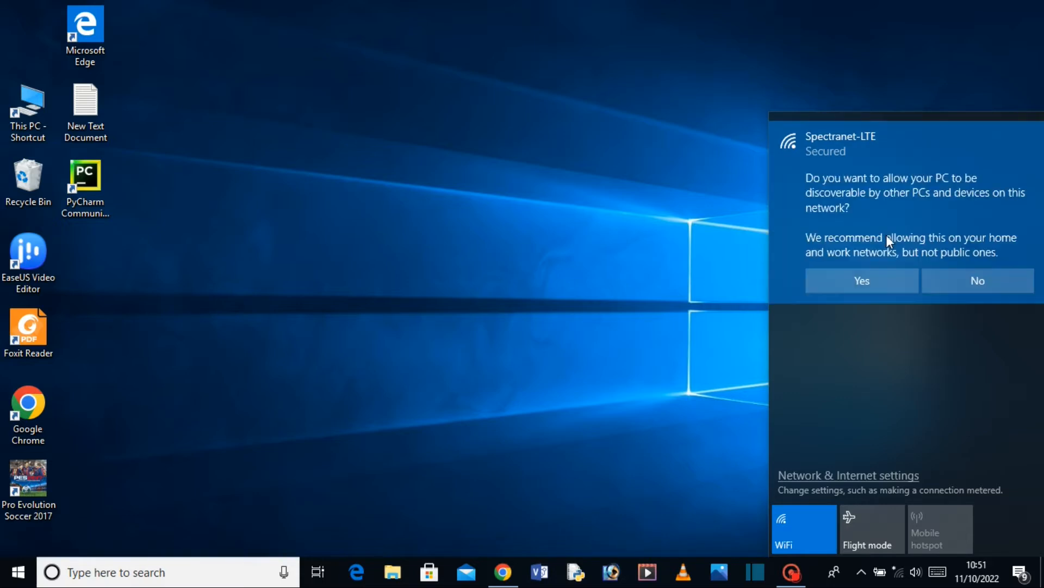
{"action": "left_click", "coordinate": [972, 283]}
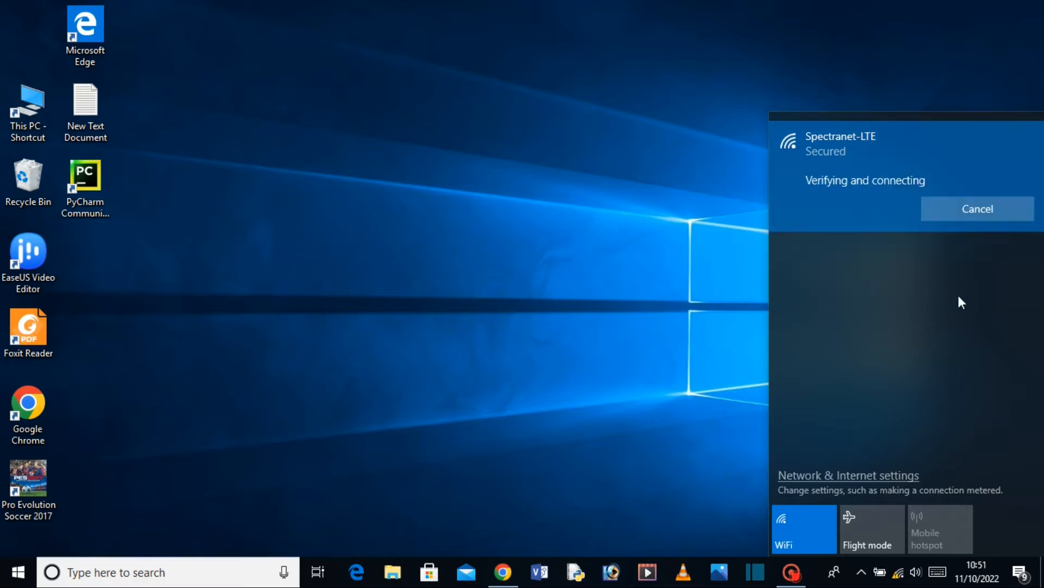
Recheck the network list to confirm Spectranet-LTE shows No Internet, secured, then dismiss it.
{"action": "left_click", "coordinate": [900, 580]}
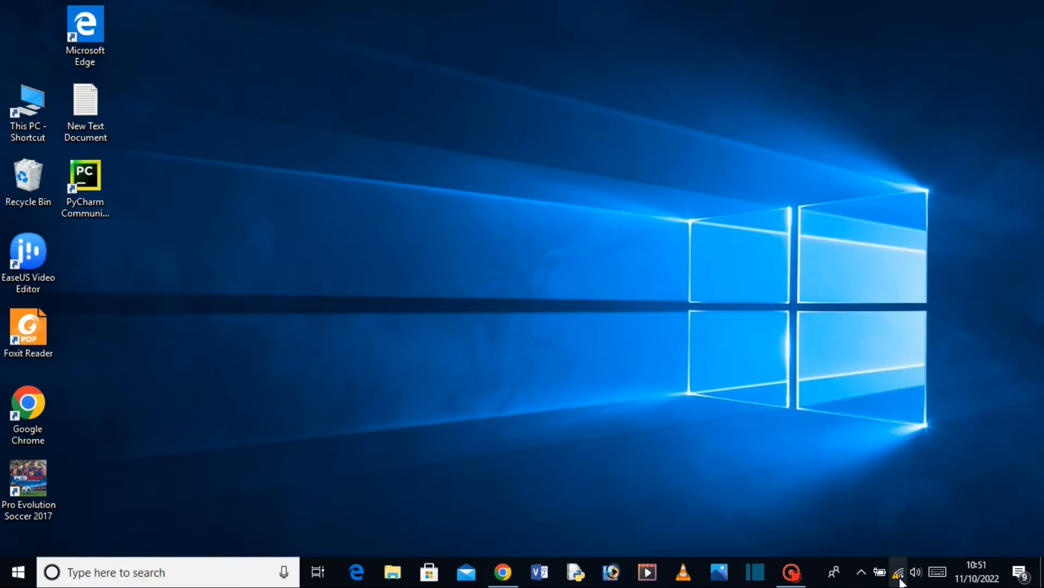
{"action": "left_click", "coordinate": [899, 580]}
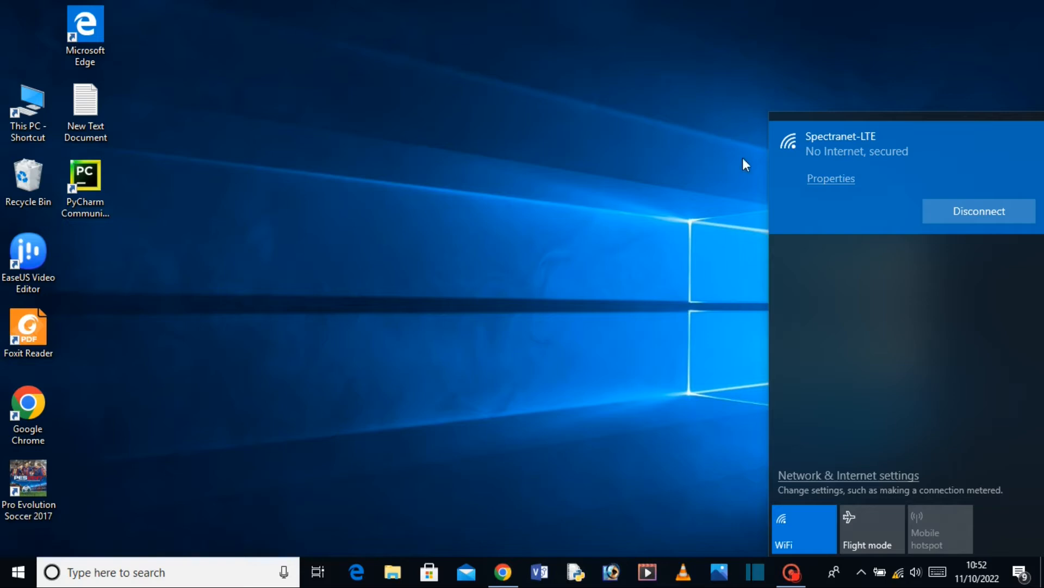
{"action": "left_click", "coordinate": [675, 146]}
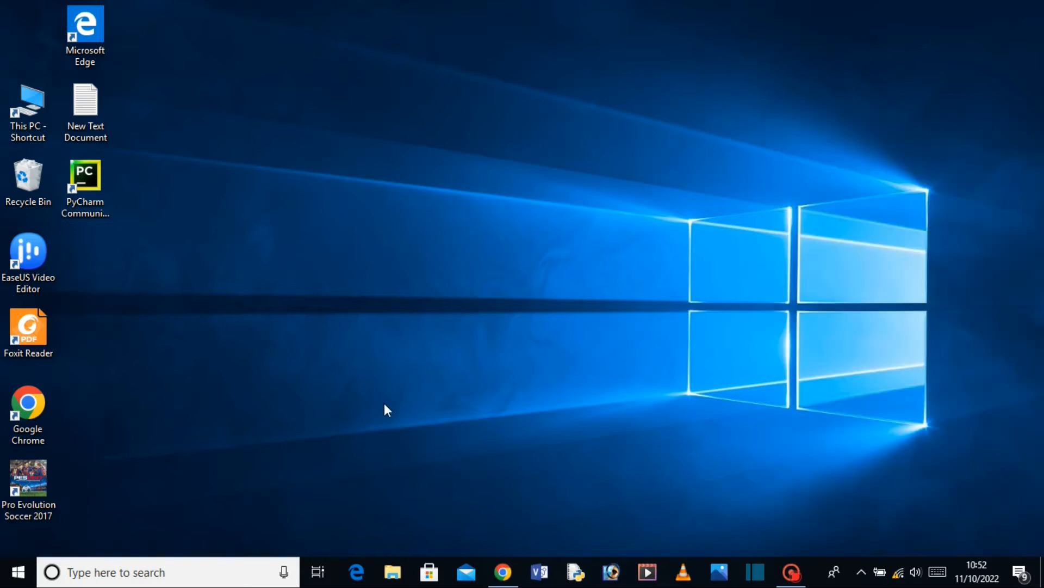
Load homerouter.cpe in Chrome to bring up the E5172 router login page.
{"action": "left_click", "coordinate": [514, 574]}
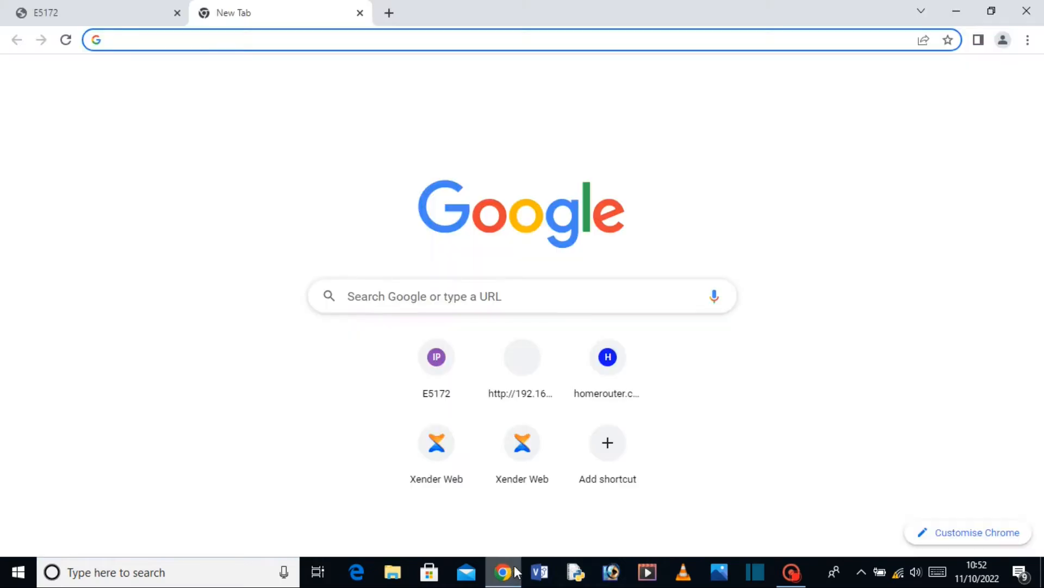
{"action": "left_click", "coordinate": [273, 45]}
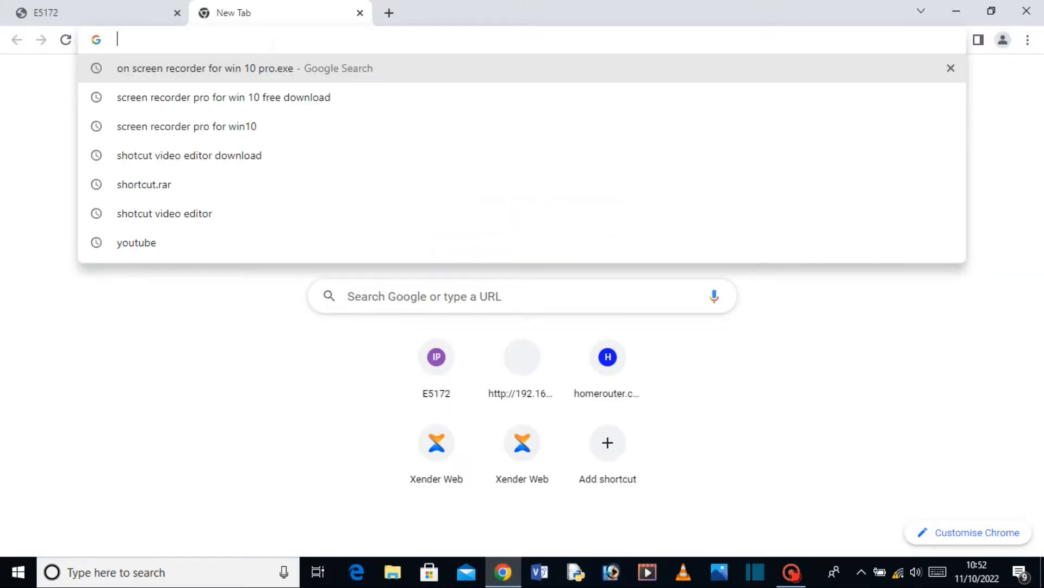
{"action": "type", "text": "homerouter.cpe/"}
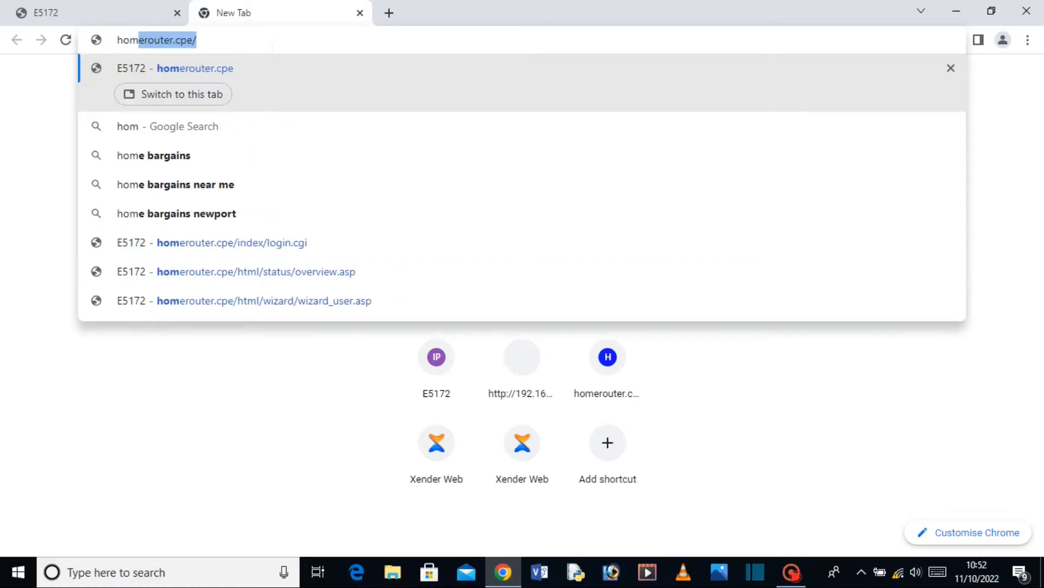
{"action": "key", "text": "Right"}
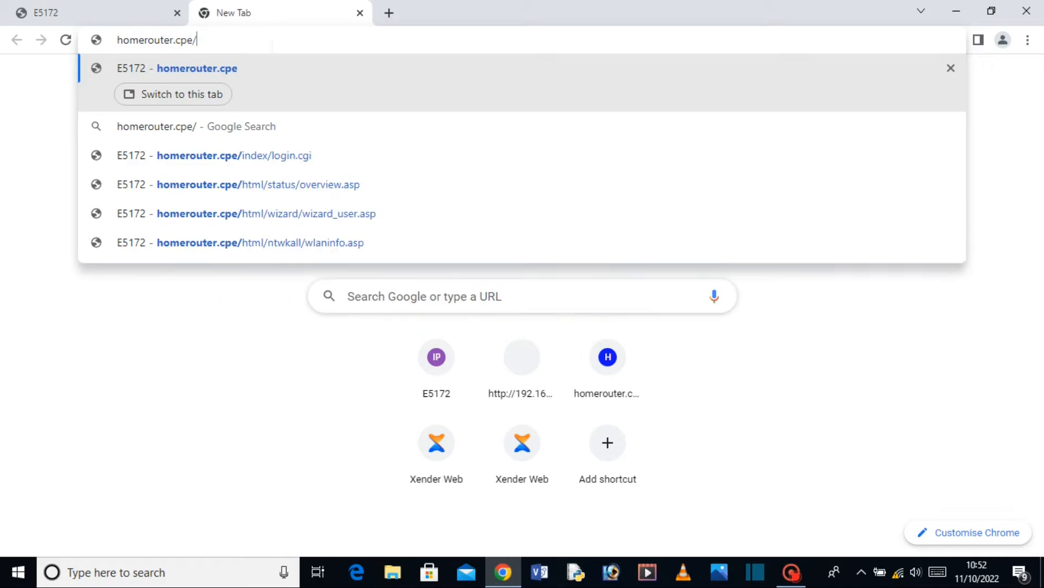
{"action": "key", "text": "Return"}
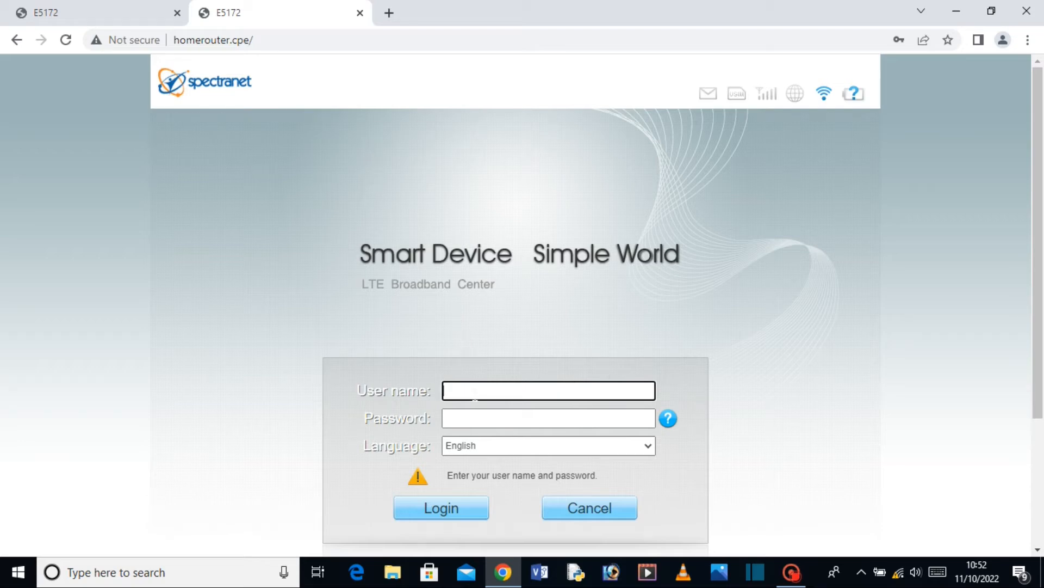
Log in to the router admin with the admin user name and password.
{"action": "left_click", "coordinate": [475, 395]}
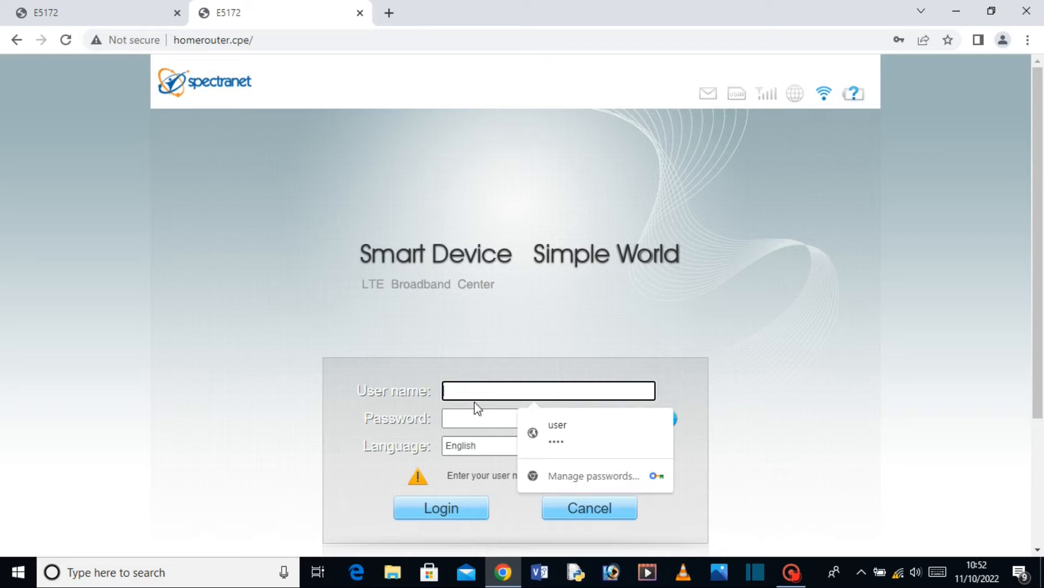
{"action": "type", "text": "user"}
{"action": "key", "text": "Tab"}
{"action": "type", "text": "••••"}
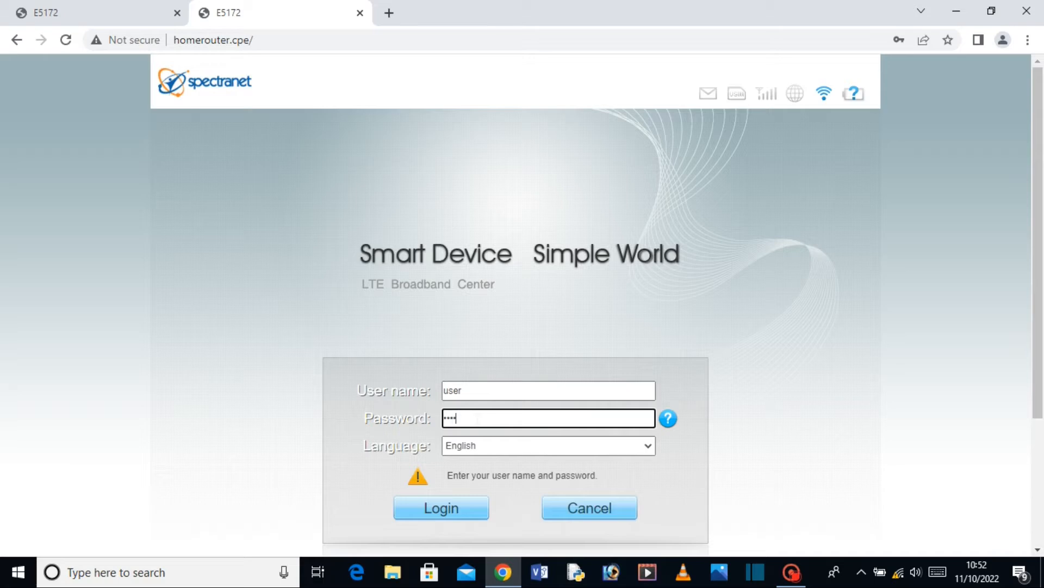
{"action": "left_click", "coordinate": [452, 505]}
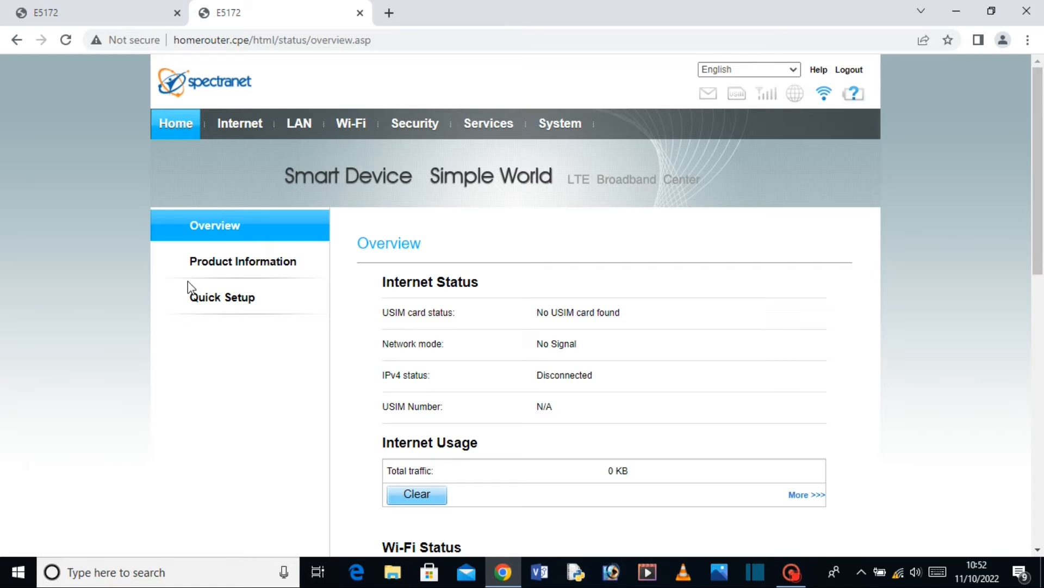
In Quick Setup, replace the SSID Spectranet-LTE with SURVEILLANCE-WORLD.
{"action": "left_click", "coordinate": [222, 299]}
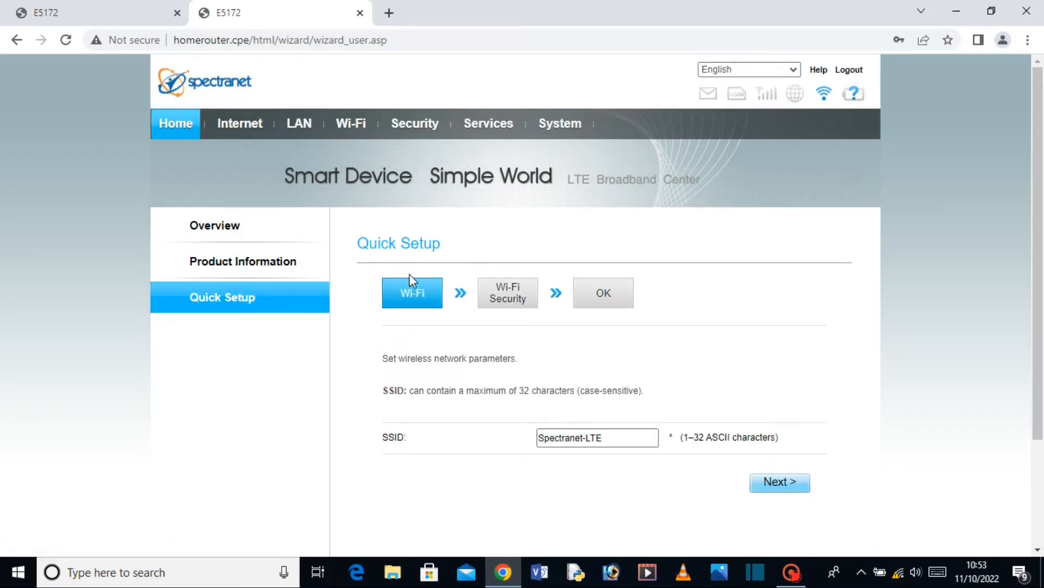
{"action": "scroll", "coordinate": [416, 279], "scroll_direction": "down", "scroll_amount": 3}
{"action": "left_click", "coordinate": [601, 298]}
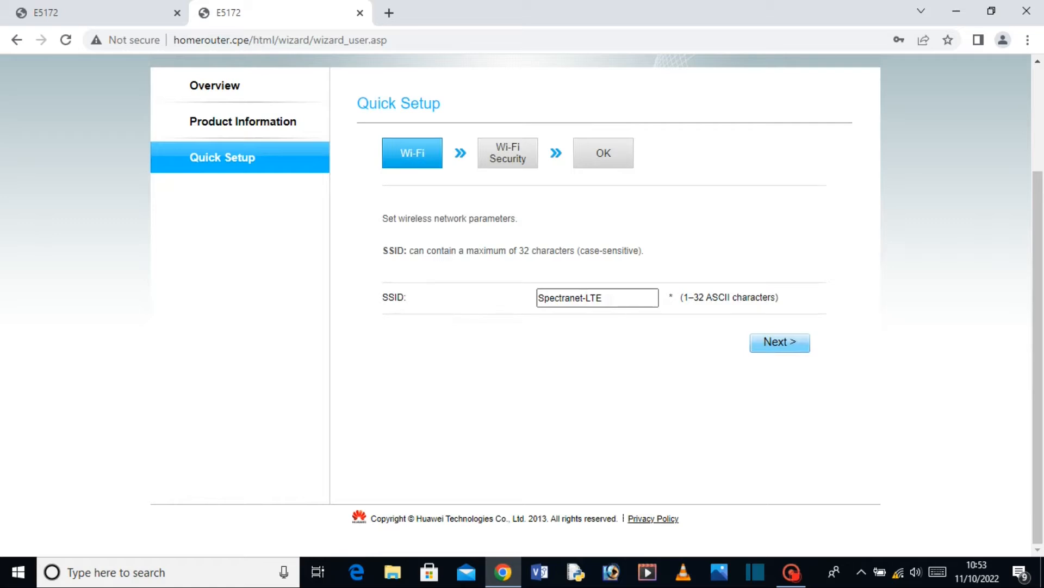
{"action": "left_click_drag", "start_coordinate": [603, 298], "coordinate": [507, 310]}
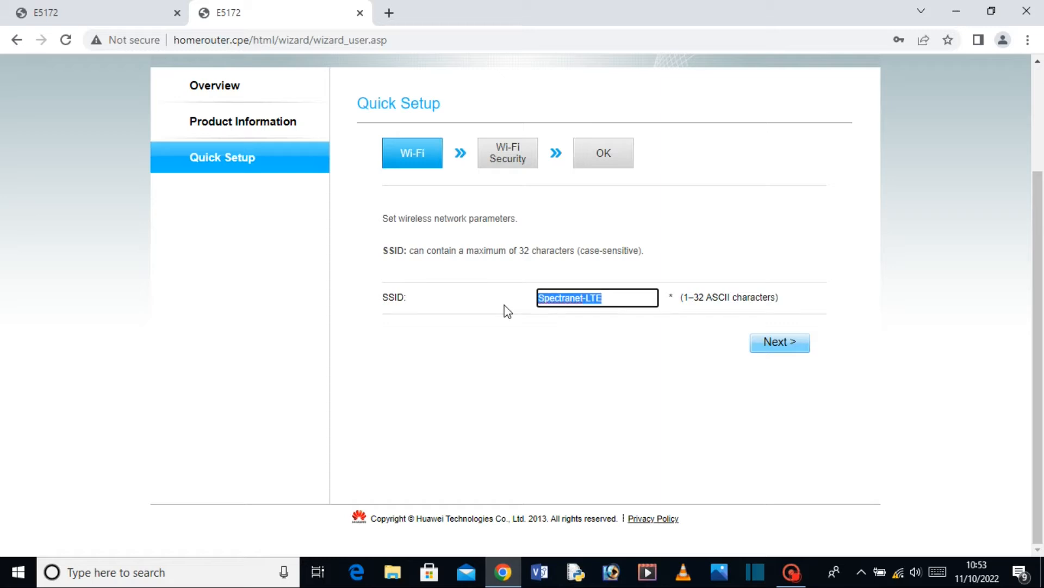
{"action": "type", "text": "SURVE"}
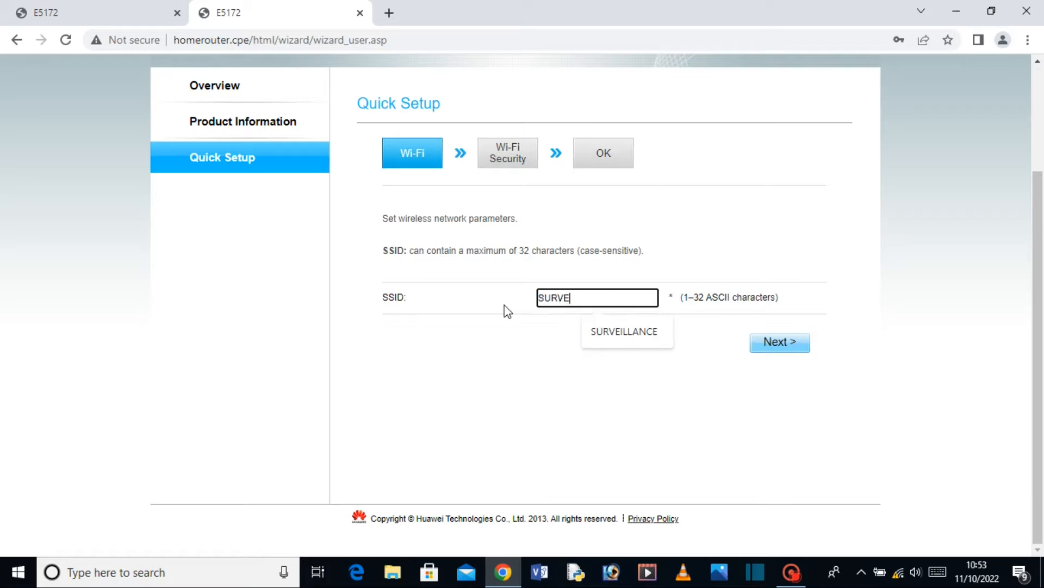
{"action": "key", "text": "Down"}
{"action": "key", "text": "Return"}
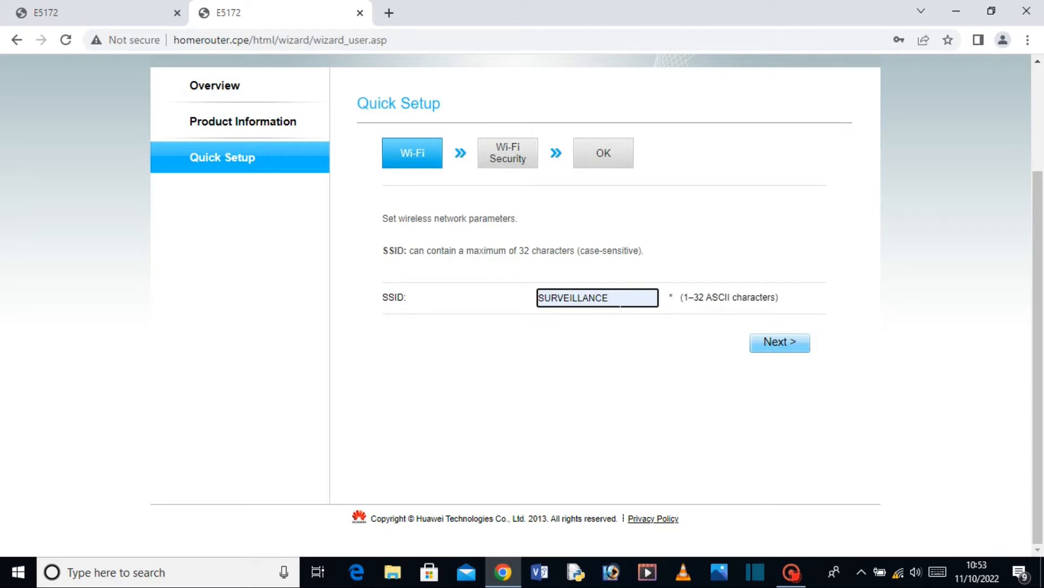
{"action": "type", "text": "-"}
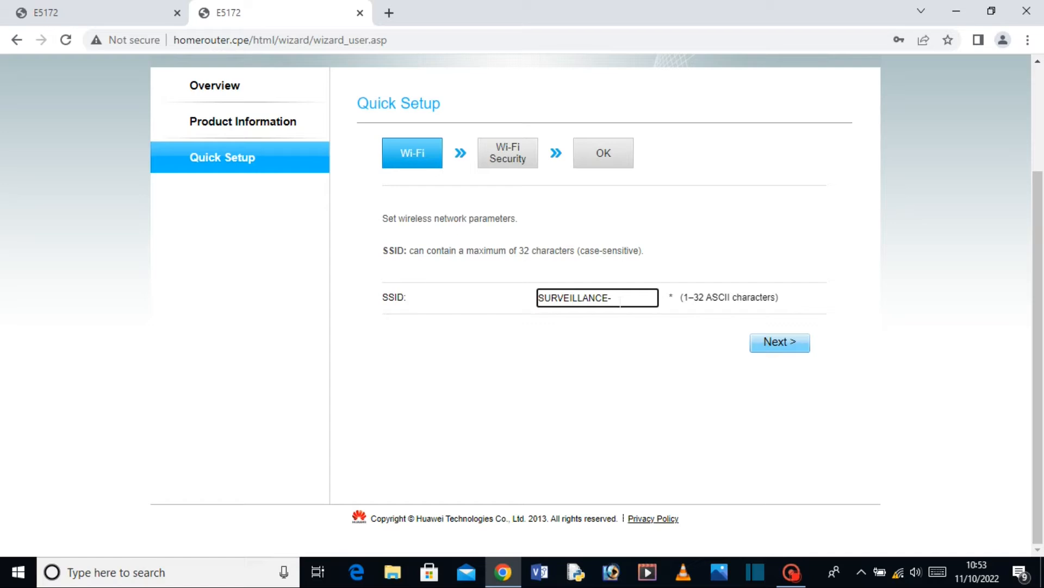
{"action": "type", "text": "WORLD"}
On the Wi-Fi Security step, enter a new WPA-PSK key and leave it masked.
{"action": "left_click", "coordinate": [768, 341]}
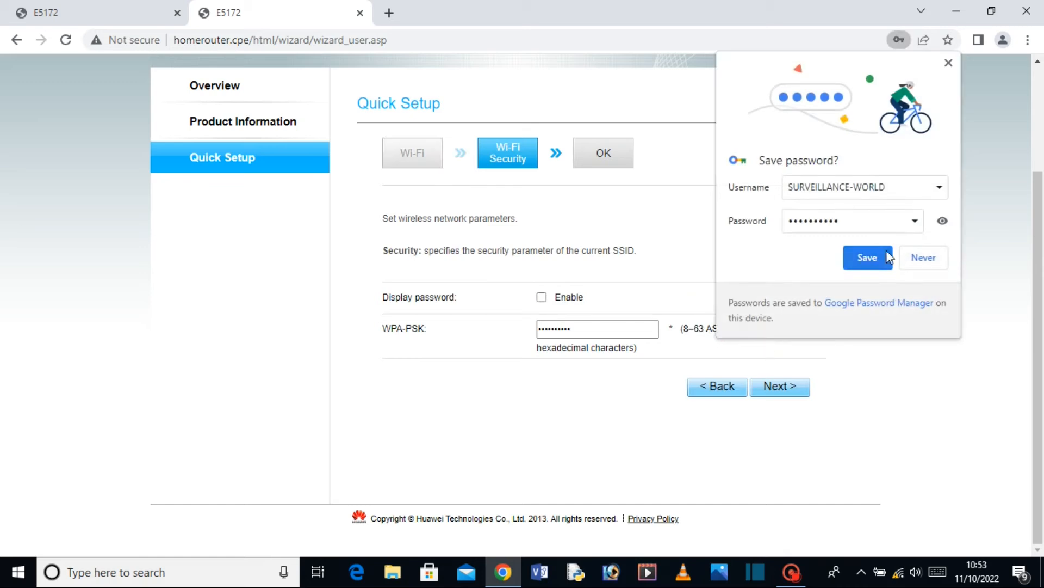
{"action": "left_click", "coordinate": [923, 258]}
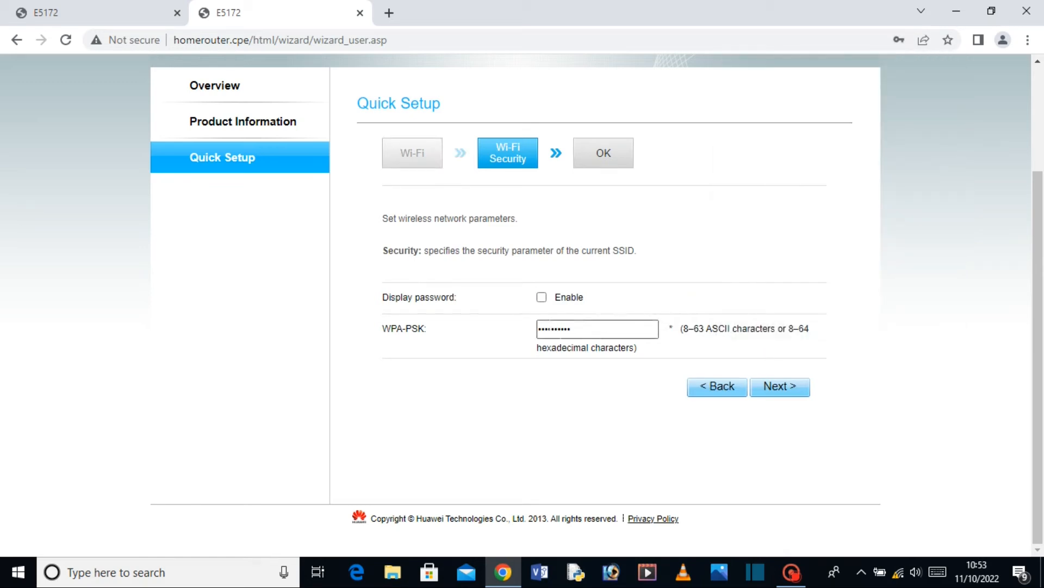
{"action": "left_click", "coordinate": [542, 298]}
{"action": "left_click_drag", "start_coordinate": [590, 329], "coordinate": [512, 339]}
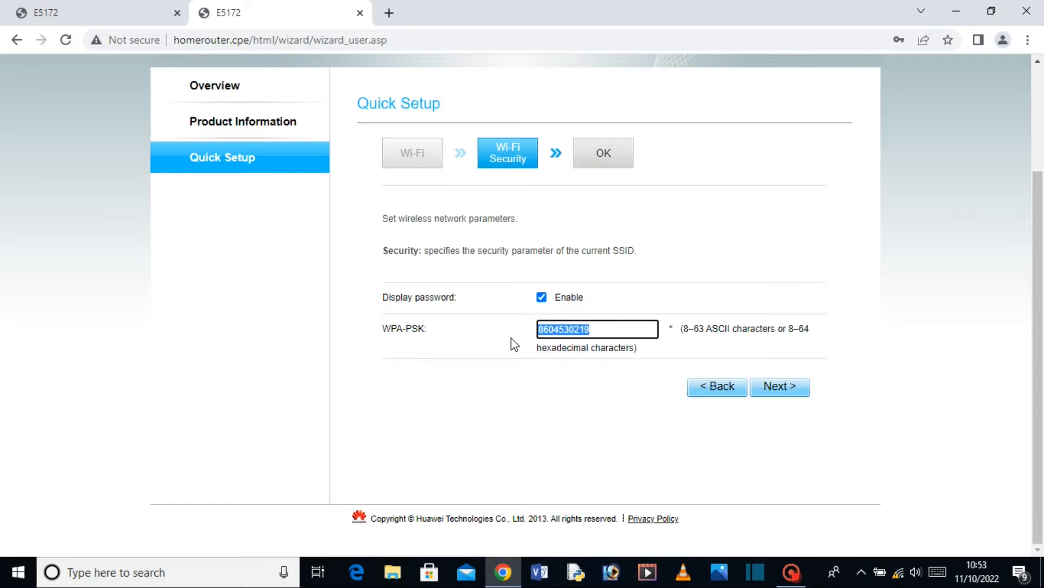
{"action": "type", "text": "12"}
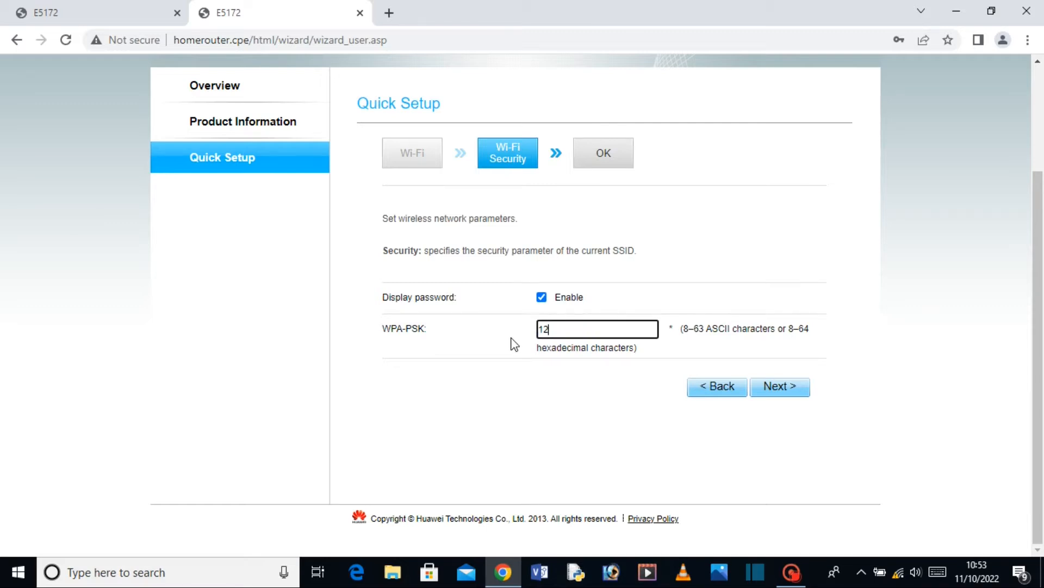
{"action": "type", "text": "3456789"}
{"action": "left_click", "coordinate": [541, 297]}
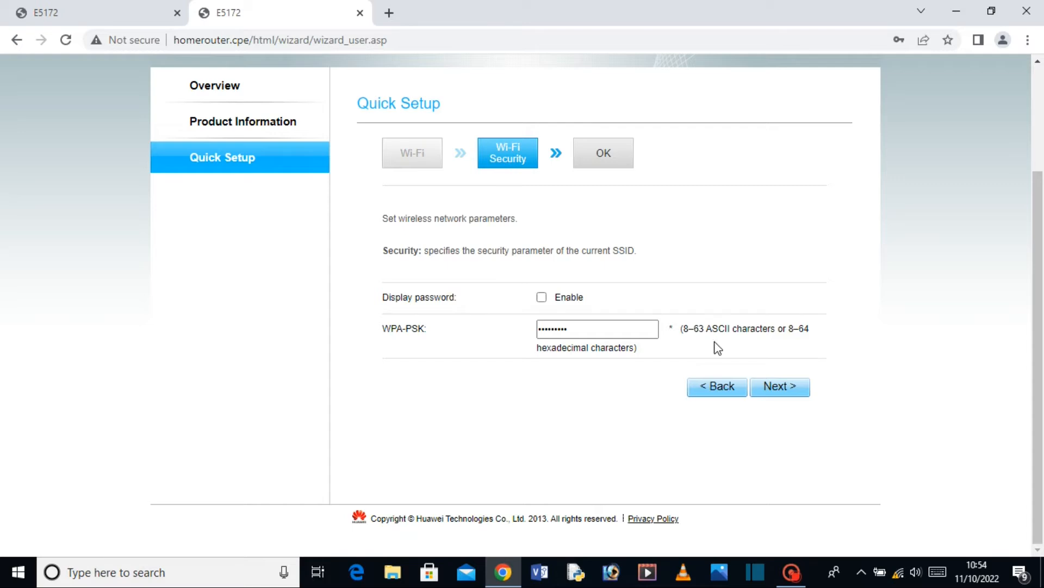
Submit the Quick Setup summary so the Wi-Fi restarts with SSID SURVEILLANCE-WORLD.
{"action": "left_click", "coordinate": [789, 389]}
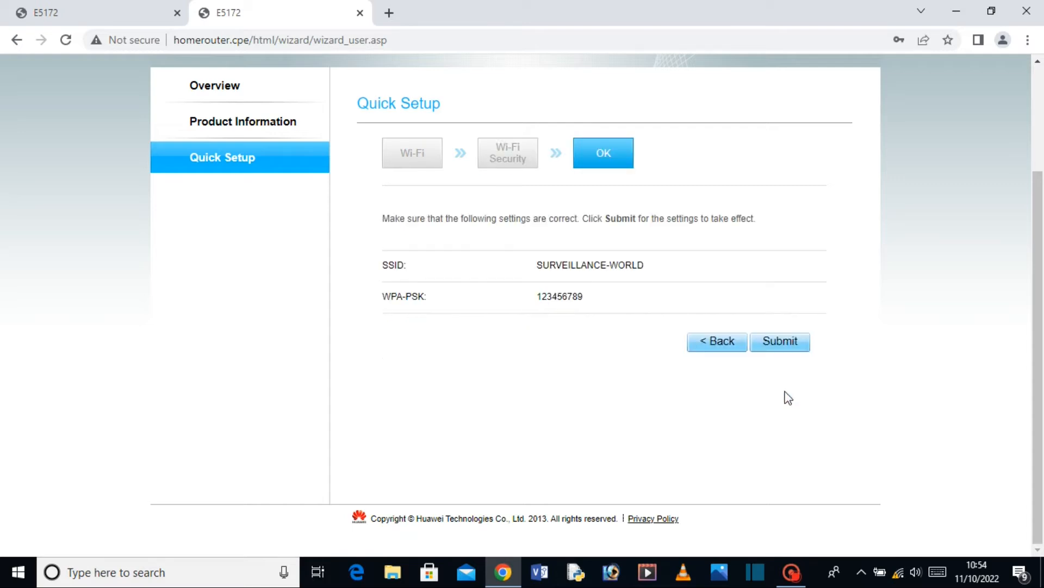
{"action": "left_click", "coordinate": [779, 344]}
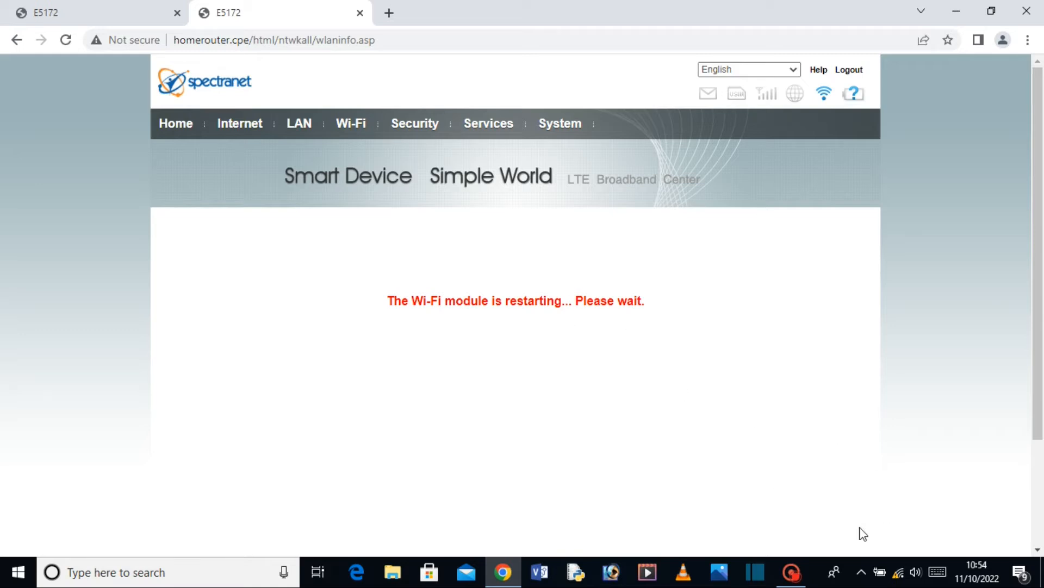
{"action": "left_click", "coordinate": [791, 572]}
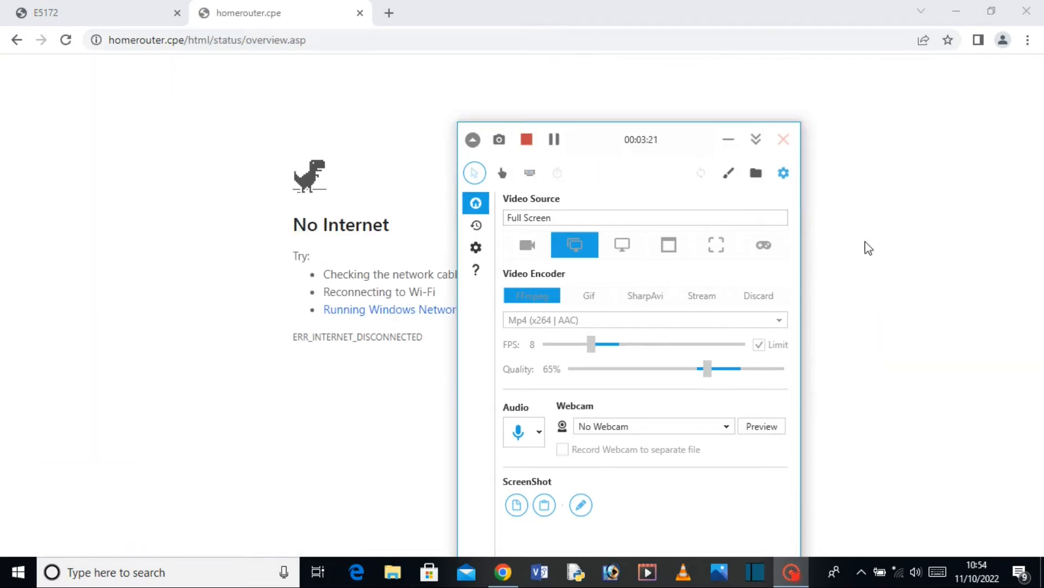
{"action": "left_click", "coordinate": [869, 248]}
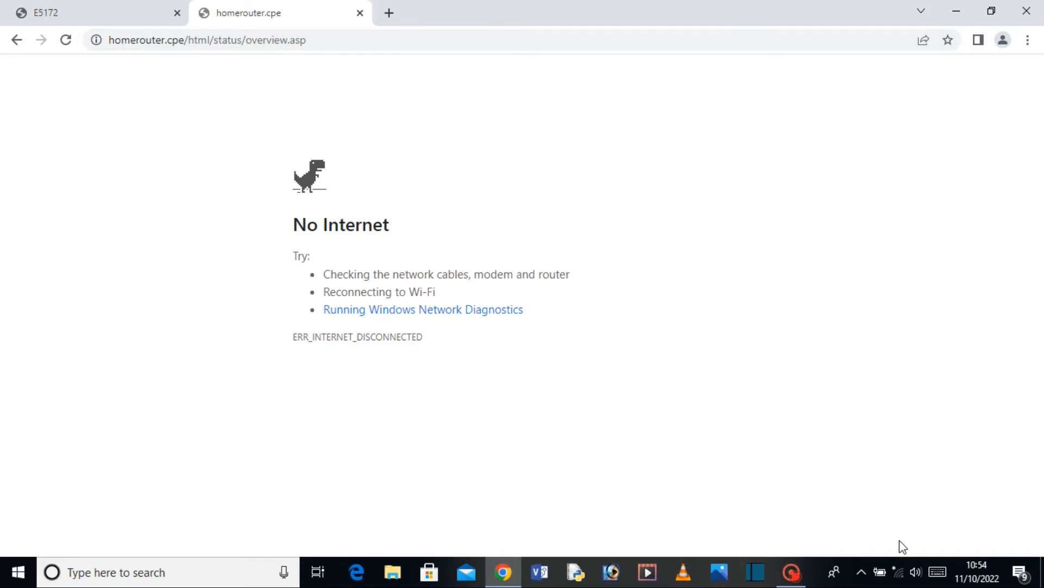
Connect the PC to SURVEILLANCE-WORLD with the new key, undiscoverable, and confirm the connection.
{"action": "left_click", "coordinate": [899, 572]}
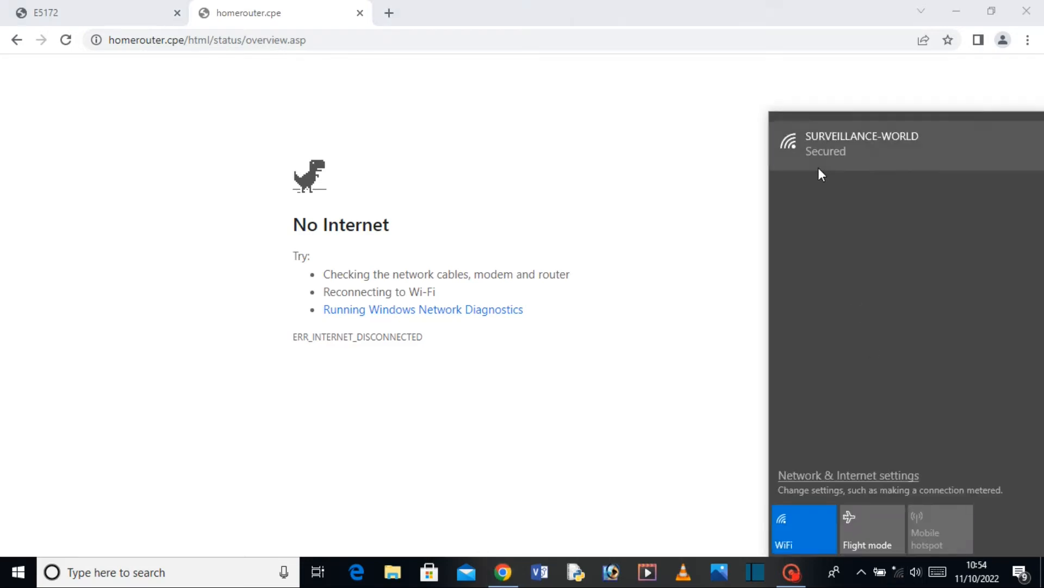
{"action": "left_click", "coordinate": [864, 155]}
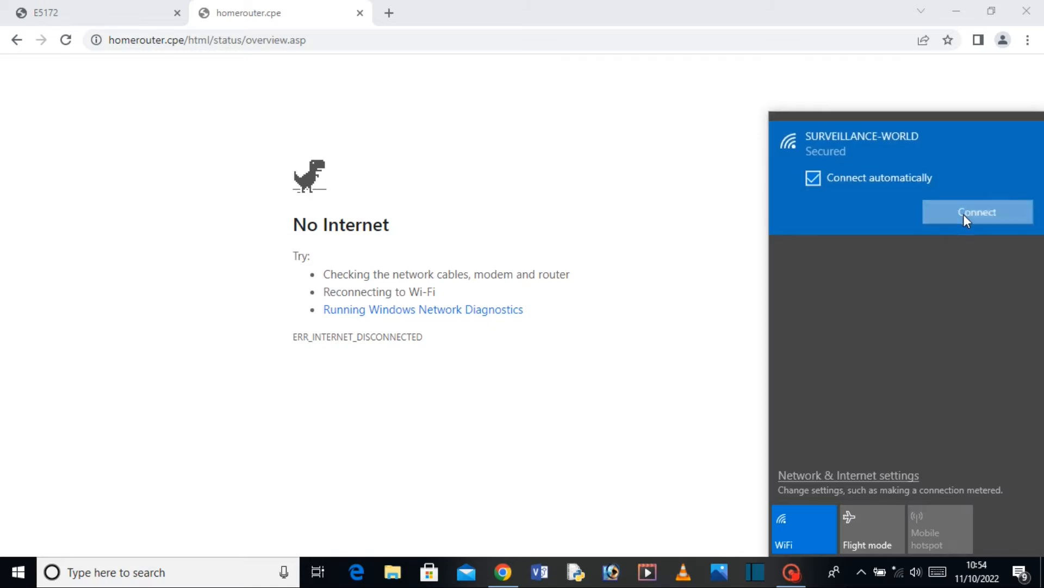
{"action": "left_click", "coordinate": [964, 214]}
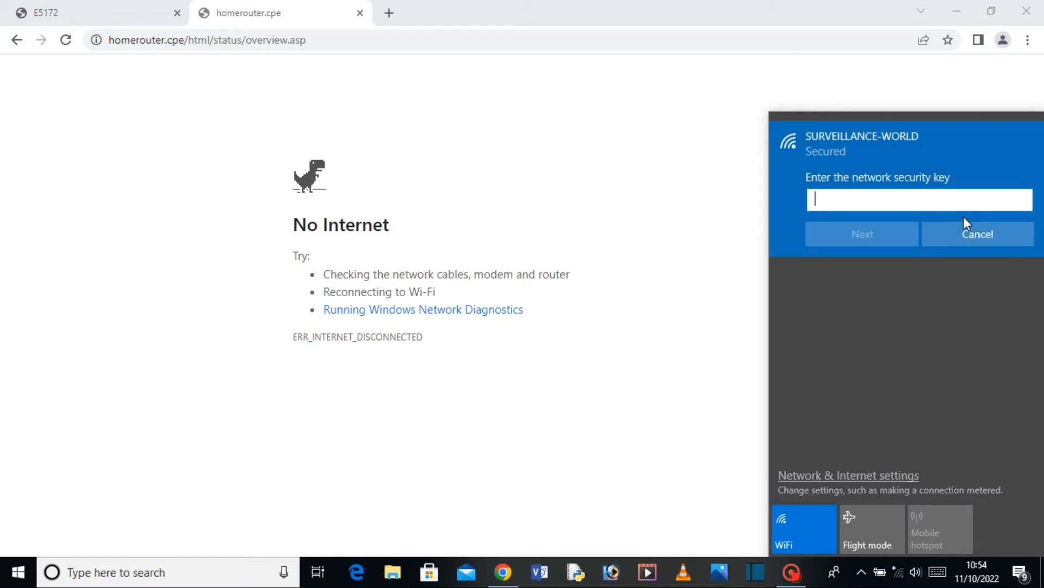
{"action": "type", "text": "••••••••••"}
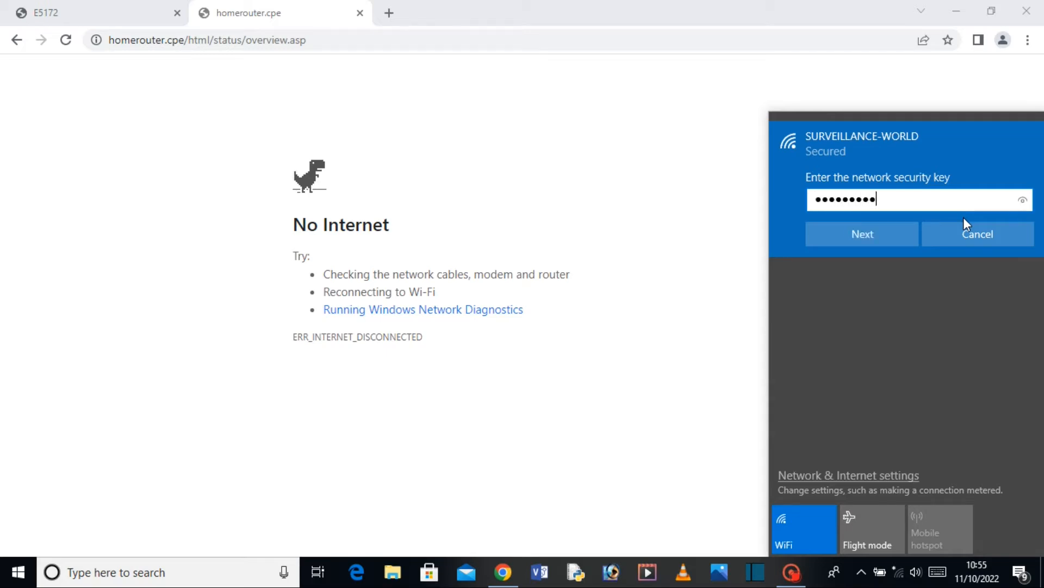
{"action": "left_click", "coordinate": [869, 239]}
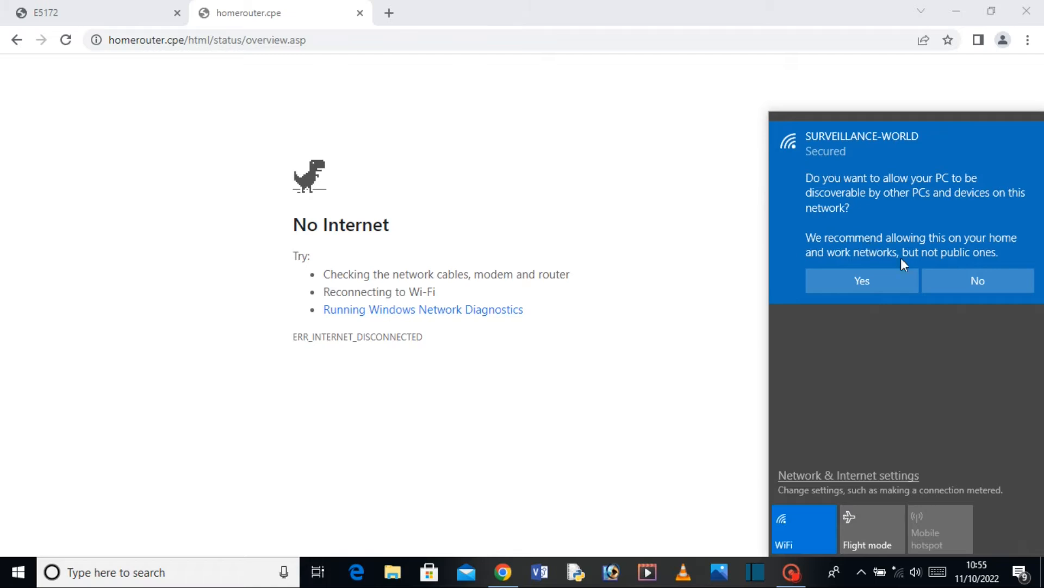
{"action": "left_click", "coordinate": [1007, 279]}
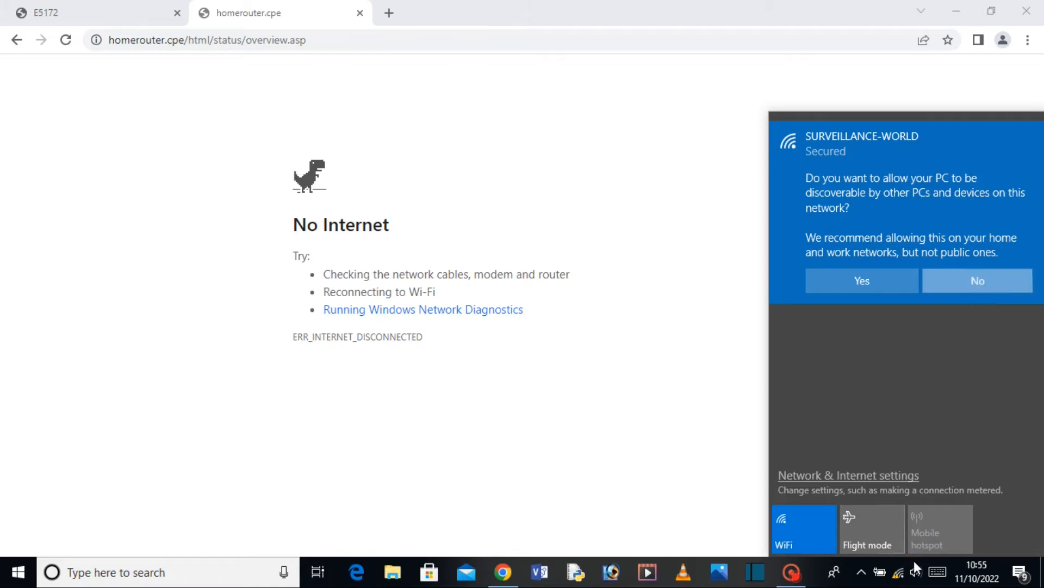
{"action": "left_click", "coordinate": [899, 572]}
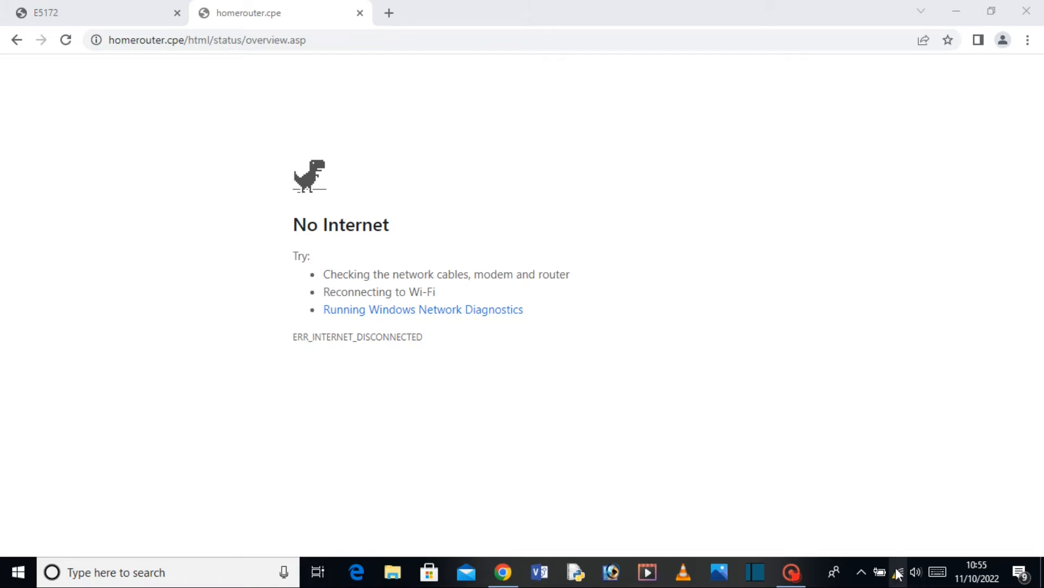
{"action": "left_click", "coordinate": [899, 573]}
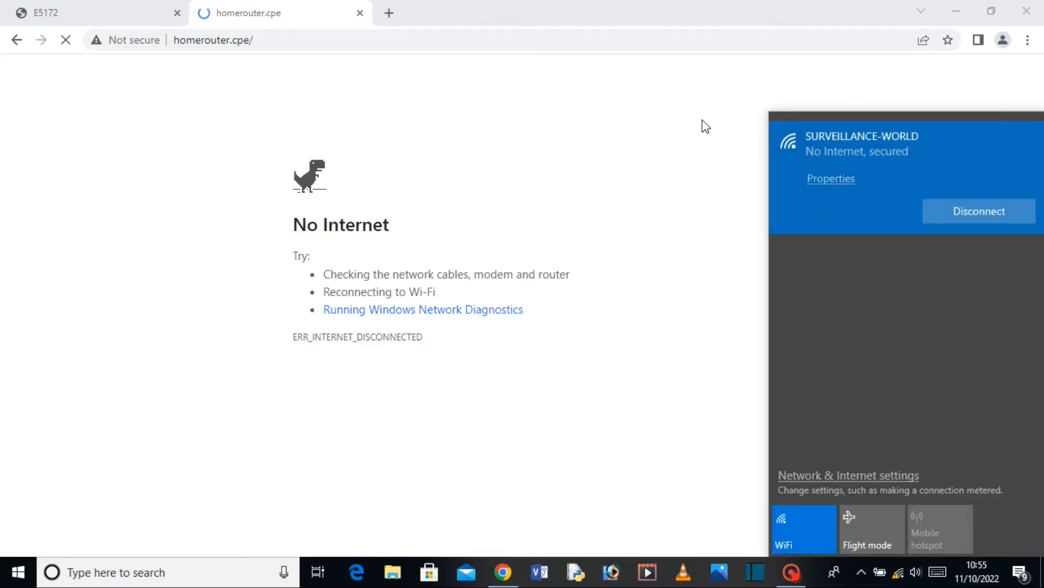
Reload homerouter.cpe and log back in with the admin user name and password.
{"action": "left_click", "coordinate": [254, 40]}
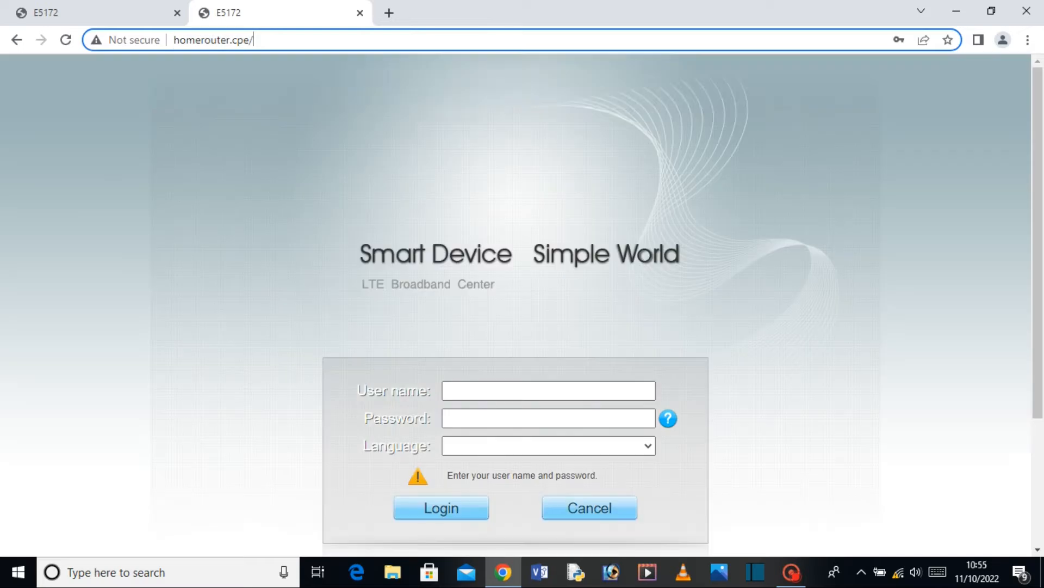
{"action": "left_click", "coordinate": [504, 390]}
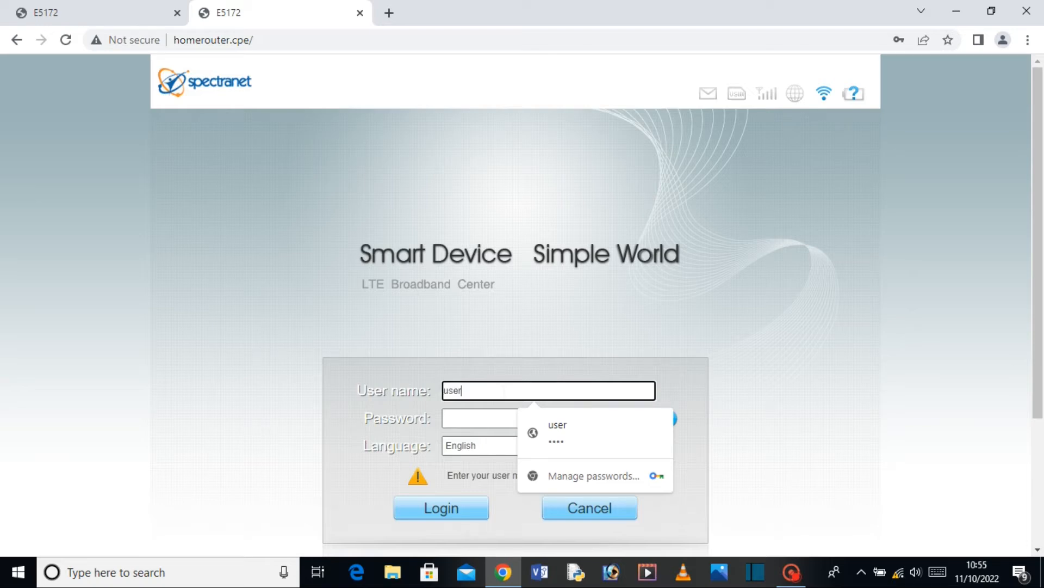
{"action": "left_click", "coordinate": [492, 418]}
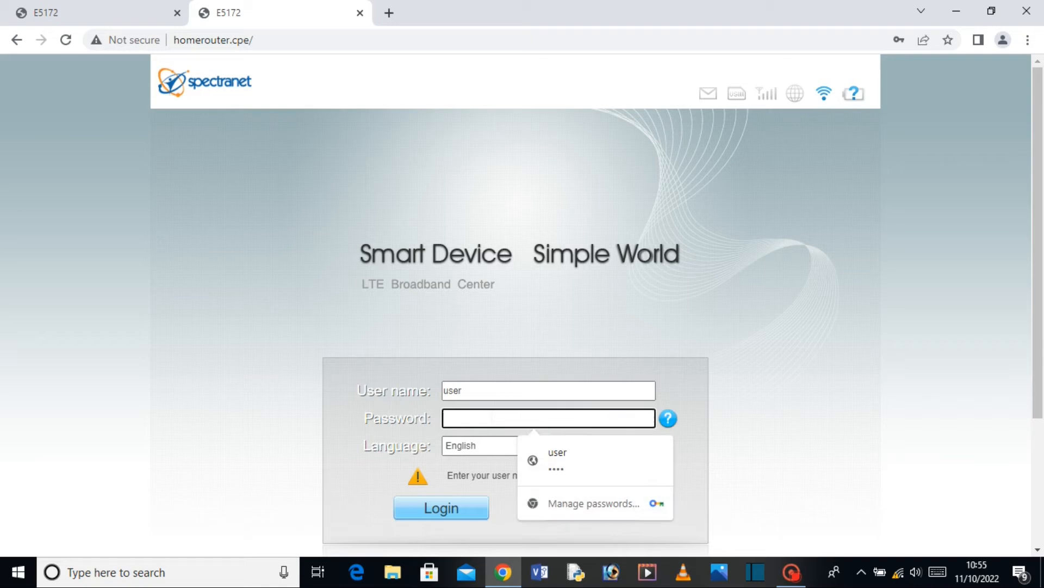
{"action": "type", "text": "u"}
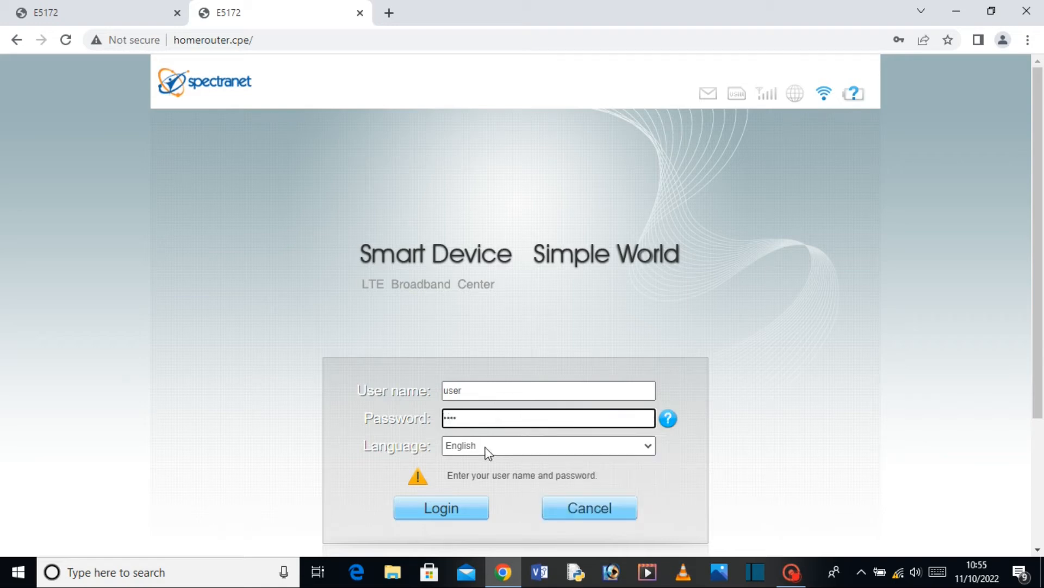
{"action": "left_click", "coordinate": [471, 511]}
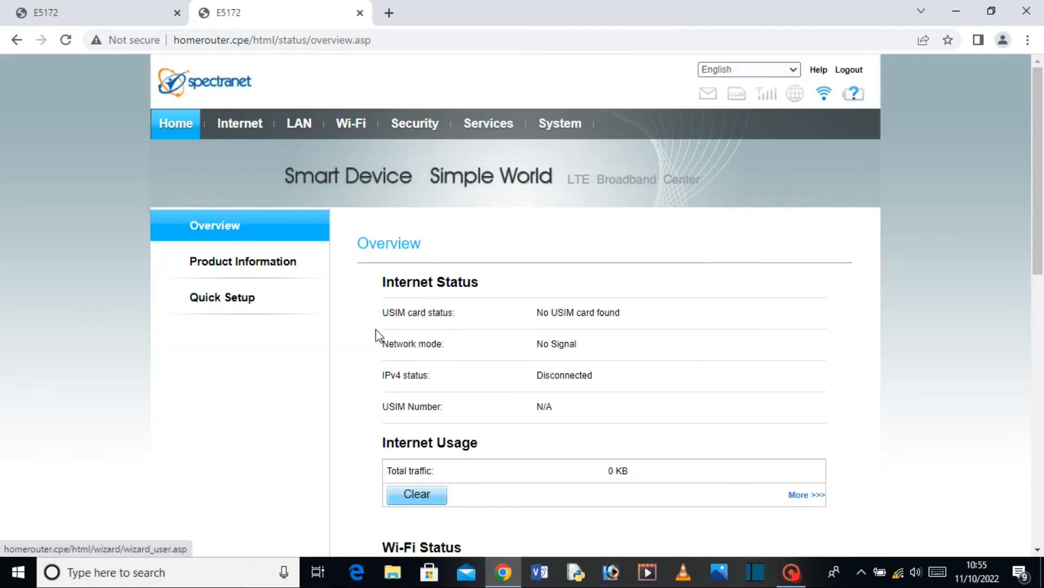
Reopen Quick Setup, confirm SSID SURVEILLANCE-WORLD, and check the masked WPA-PSK on Wi-Fi Security.
{"action": "left_click", "coordinate": [201, 301]}
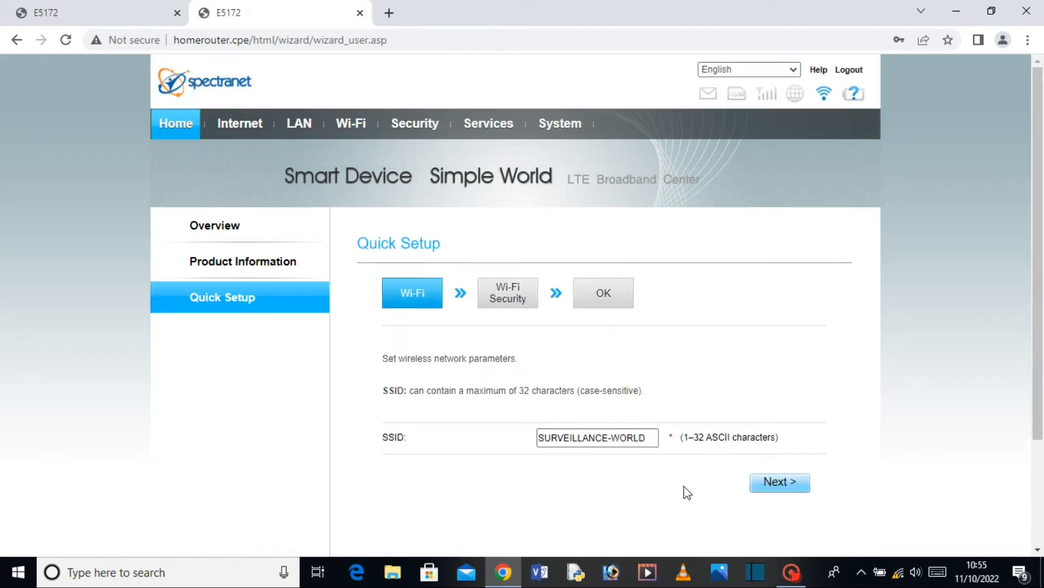
{"action": "scroll", "coordinate": [684, 490], "scroll_direction": "down", "scroll_amount": 3}
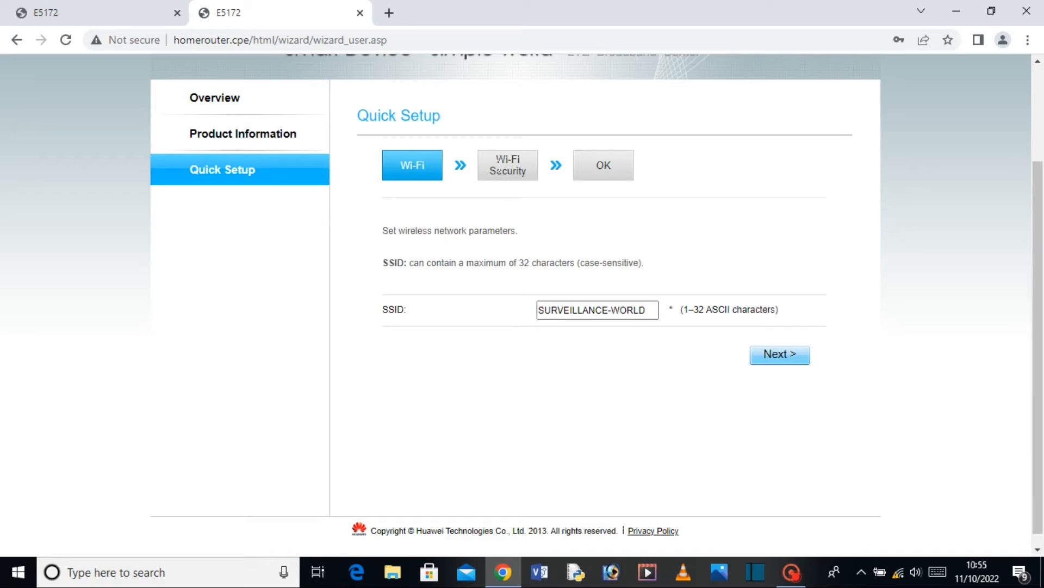
{"action": "left_click", "coordinate": [756, 356]}
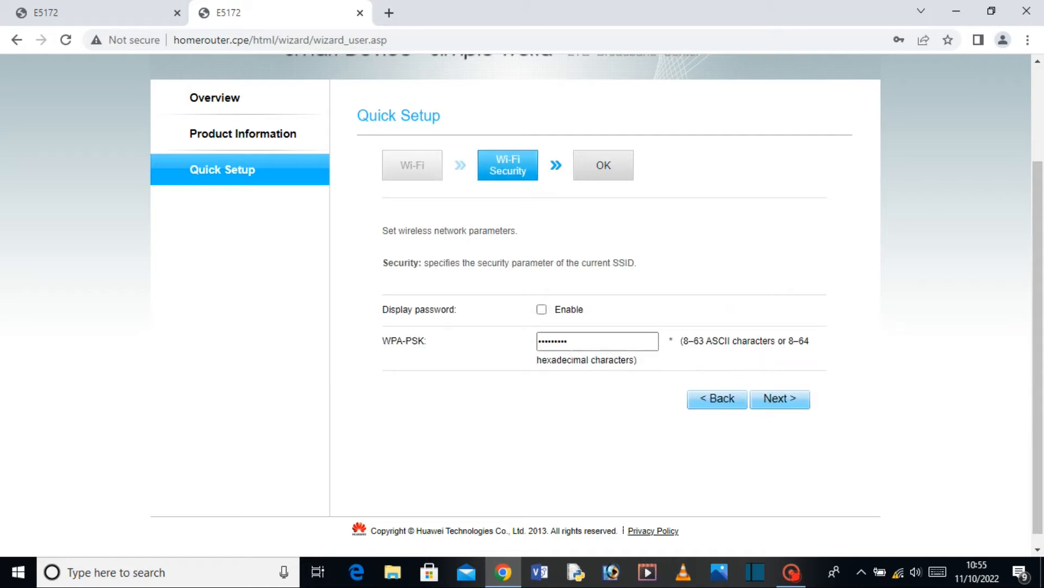
{"action": "left_click", "coordinate": [542, 310]}
{"action": "left_click", "coordinate": [542, 310]}
{"action": "scroll", "coordinate": [542, 250], "scroll_direction": "up", "scroll_amount": 3}
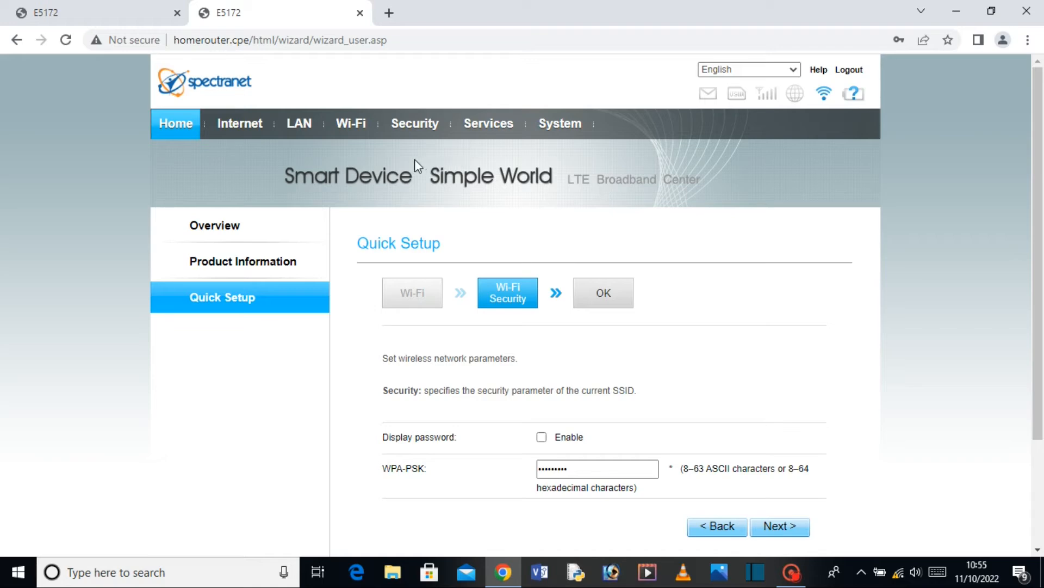
Review the LAN DHCP Settings page.
{"action": "left_click", "coordinate": [310, 136]}
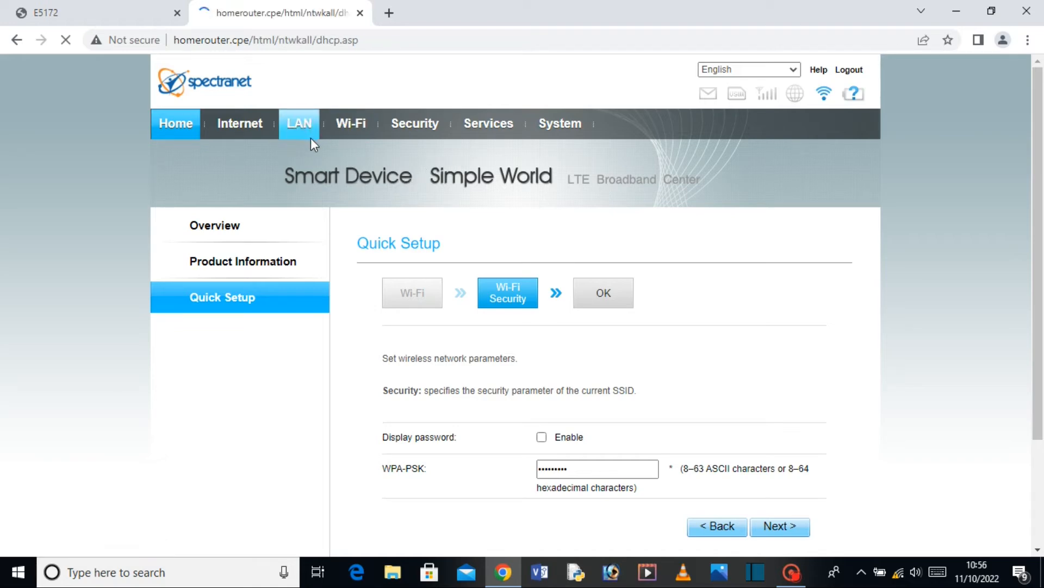
{"action": "scroll", "coordinate": [468, 244], "scroll_direction": "down", "scroll_amount": 5}
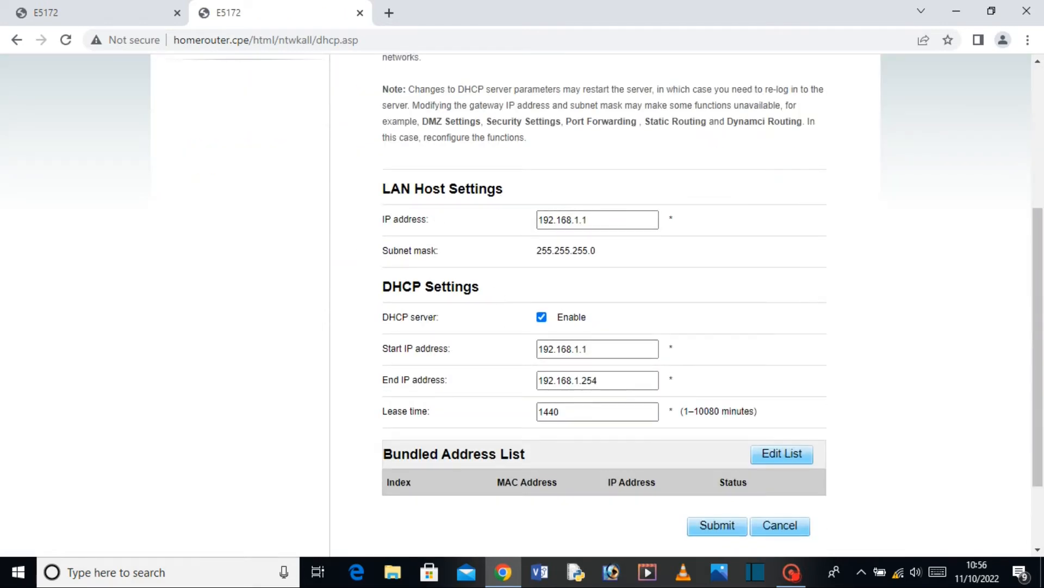
{"action": "scroll", "coordinate": [427, 329], "scroll_direction": "down", "scroll_amount": 2}
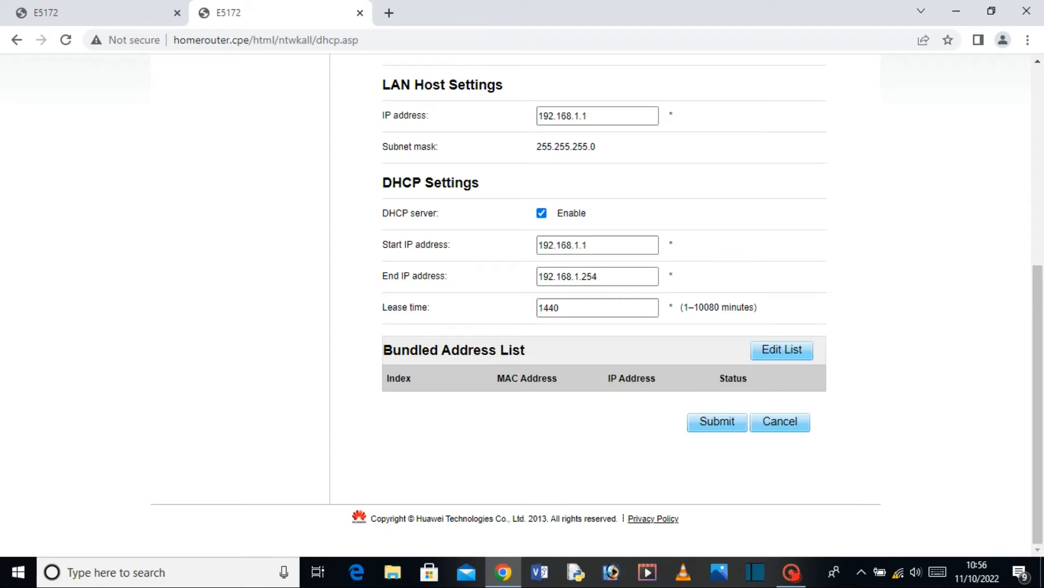
{"action": "scroll", "coordinate": [261, 403], "scroll_direction": "up", "scroll_amount": 7}
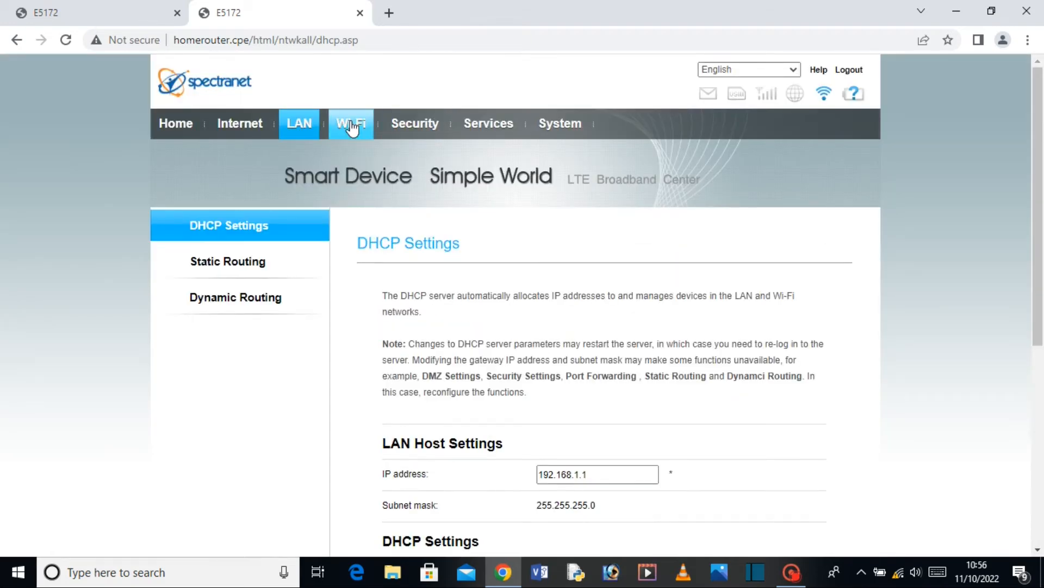
Check the Wi-Fi Settings page showing SSID SURVEILLANCE-WORLD.
{"action": "left_click", "coordinate": [351, 128]}
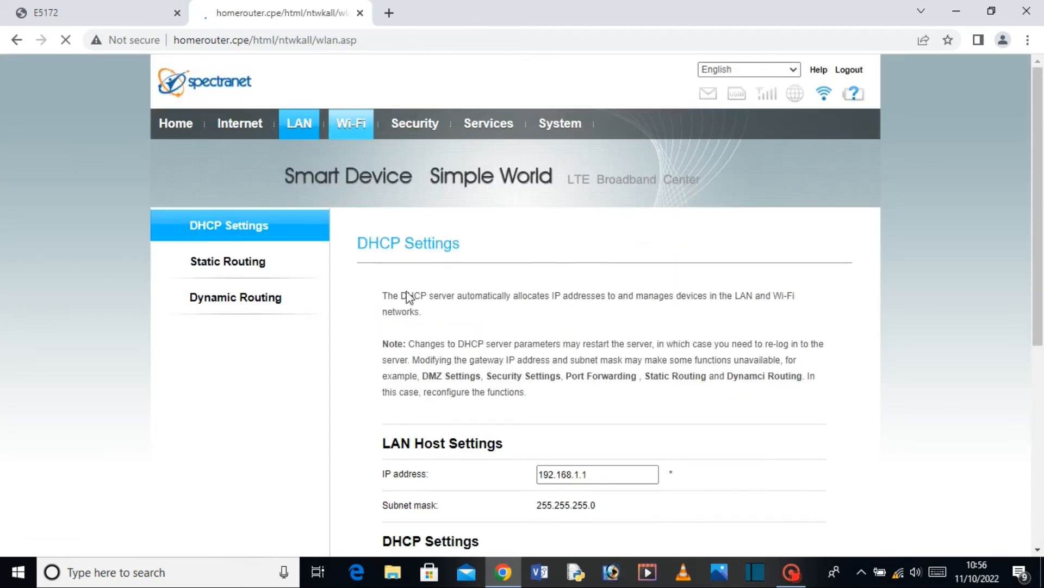
{"action": "scroll", "coordinate": [375, 253], "scroll_direction": "down", "scroll_amount": 2}
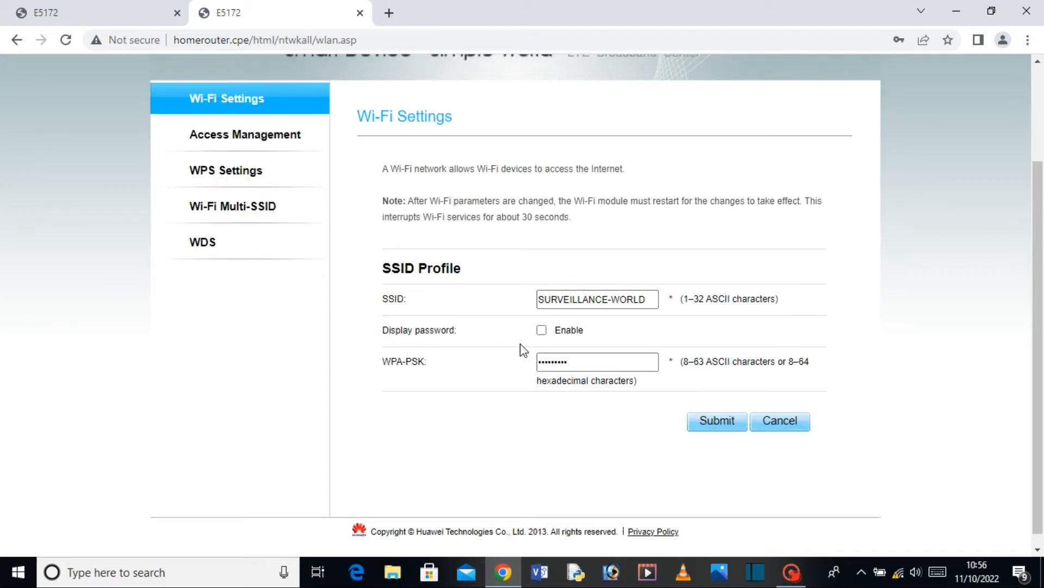
{"action": "scroll", "coordinate": [521, 351], "scroll_direction": "down", "scroll_amount": 1}
{"action": "scroll", "coordinate": [387, 324], "scroll_direction": "up", "scroll_amount": 3}
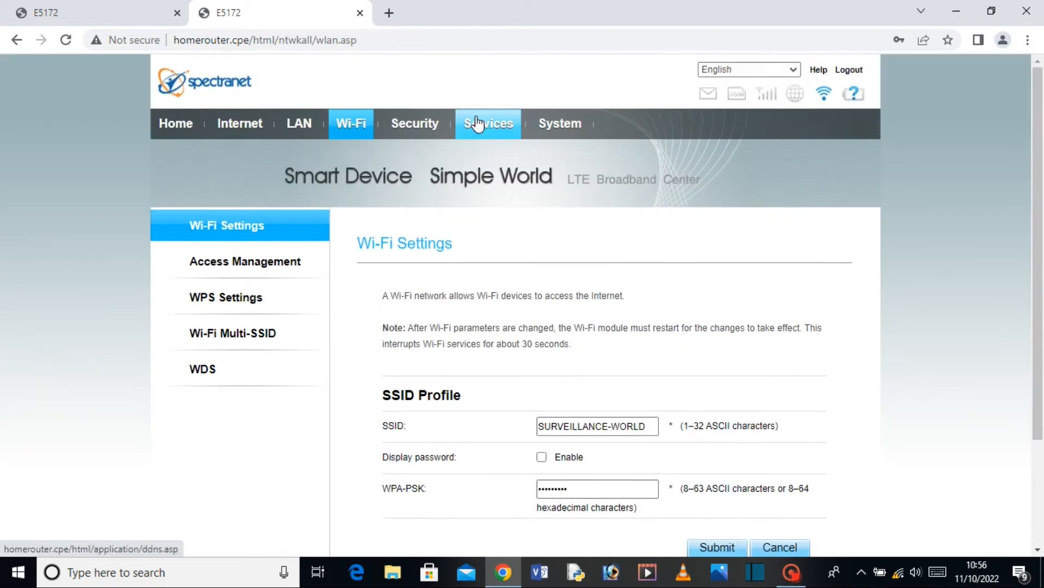
{"action": "left_click", "coordinate": [399, 131]}
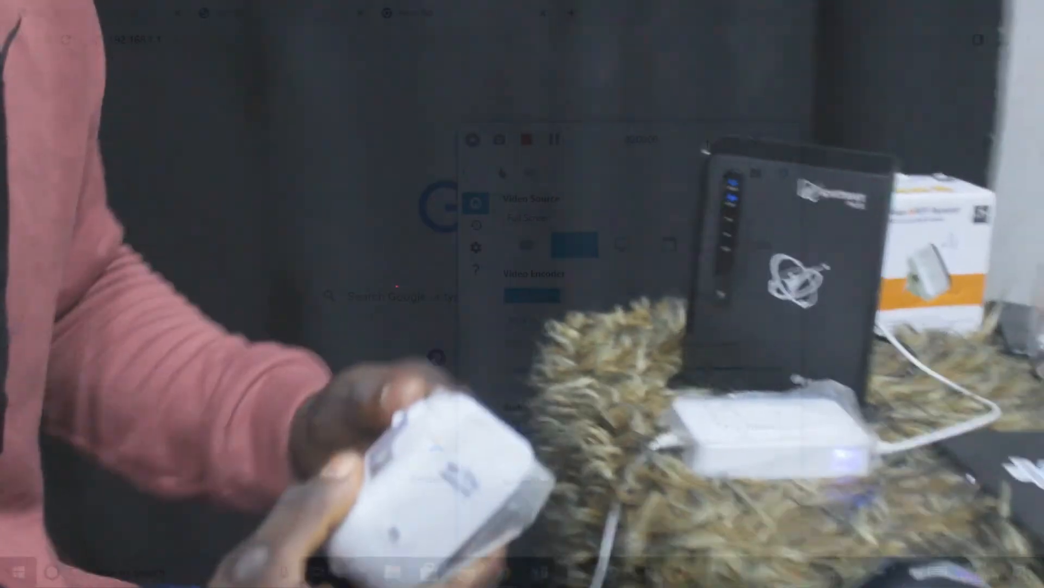
Minimize Chrome to reveal the Windows 10 desktop behind the router admin page.
{"action": "left_click", "coordinate": [962, 9]}
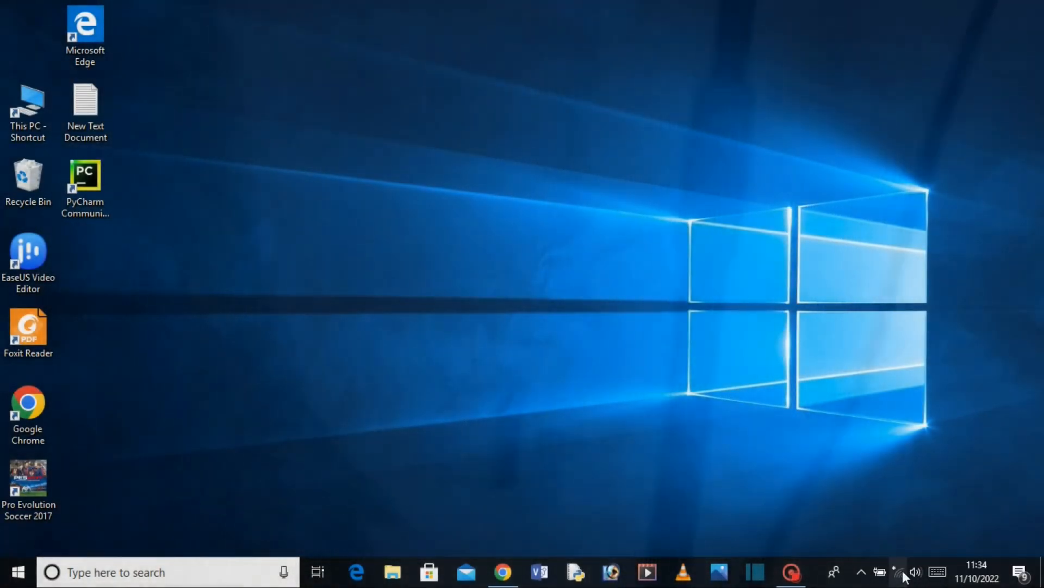
Join the open Repeater-DCF0 Wi-Fi network from the taskbar network list.
{"action": "left_click", "coordinate": [902, 573]}
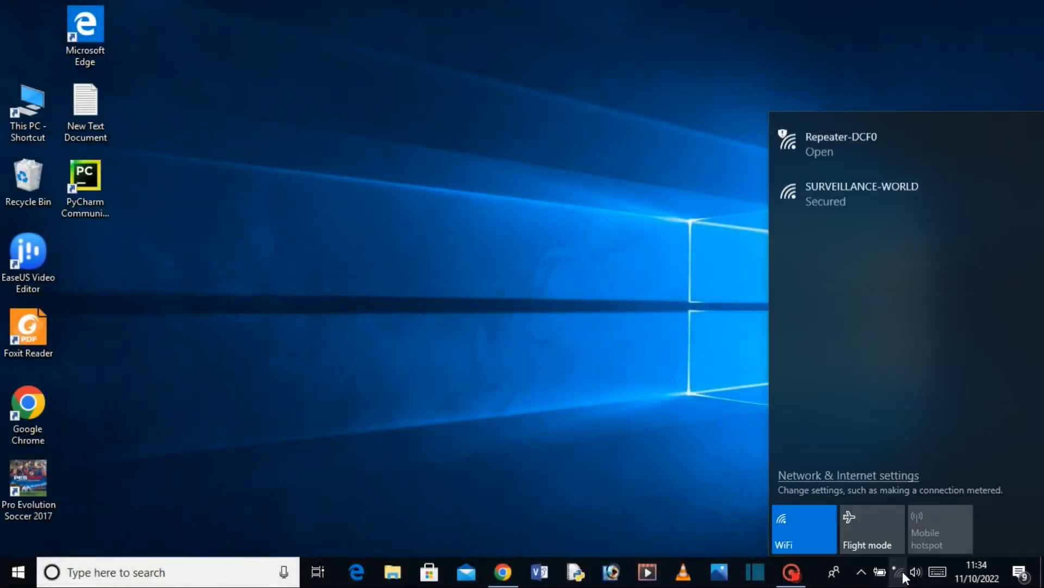
{"action": "left_click", "coordinate": [865, 142]}
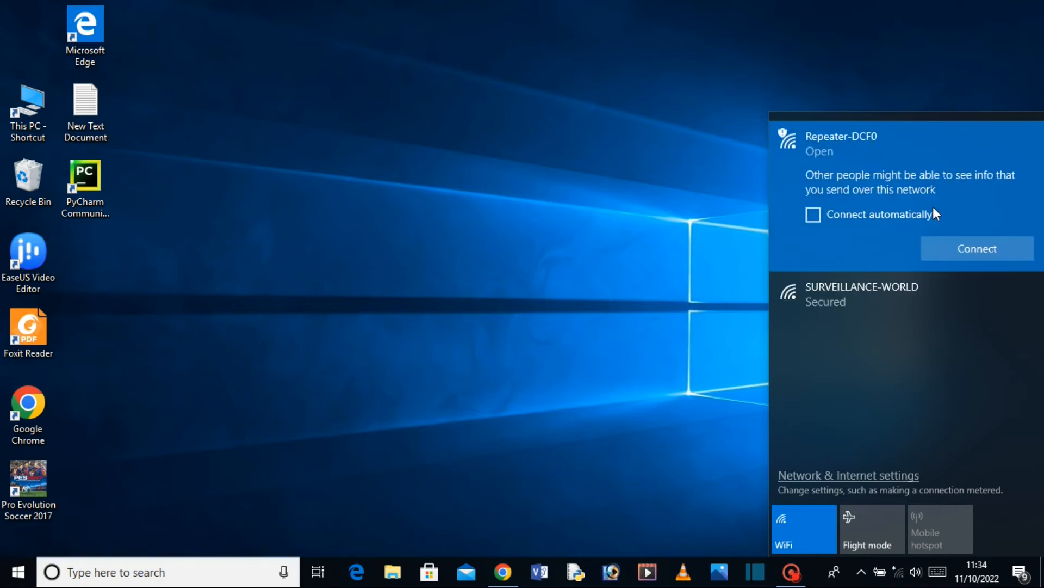
{"action": "left_click", "coordinate": [959, 249]}
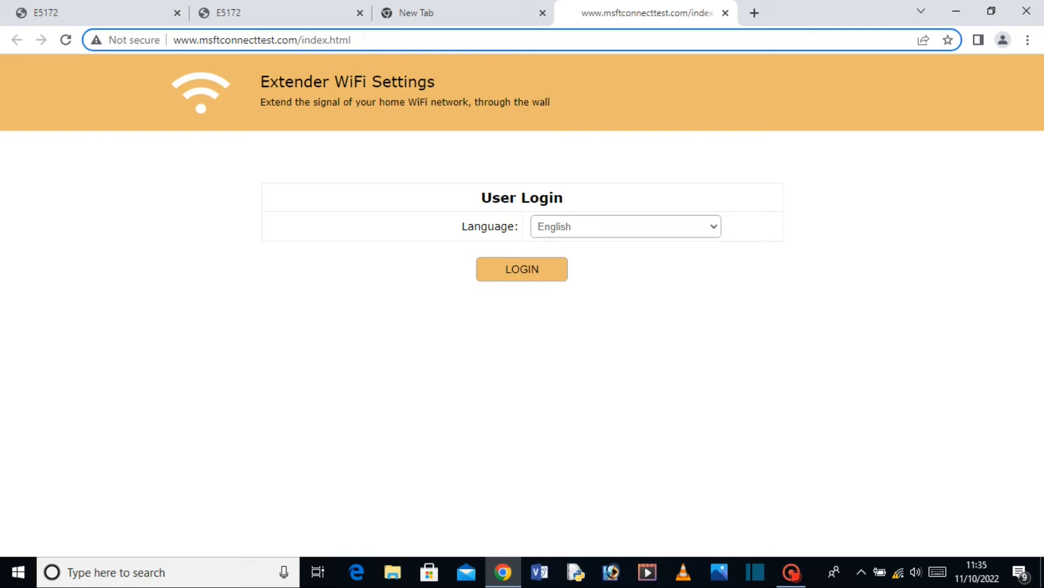
Go to the extender admin at 192.168.11.1 and log in.
{"action": "left_click_drag", "start_coordinate": [352, 39], "coordinate": [149, 64]}
{"action": "type", "text": "1"}
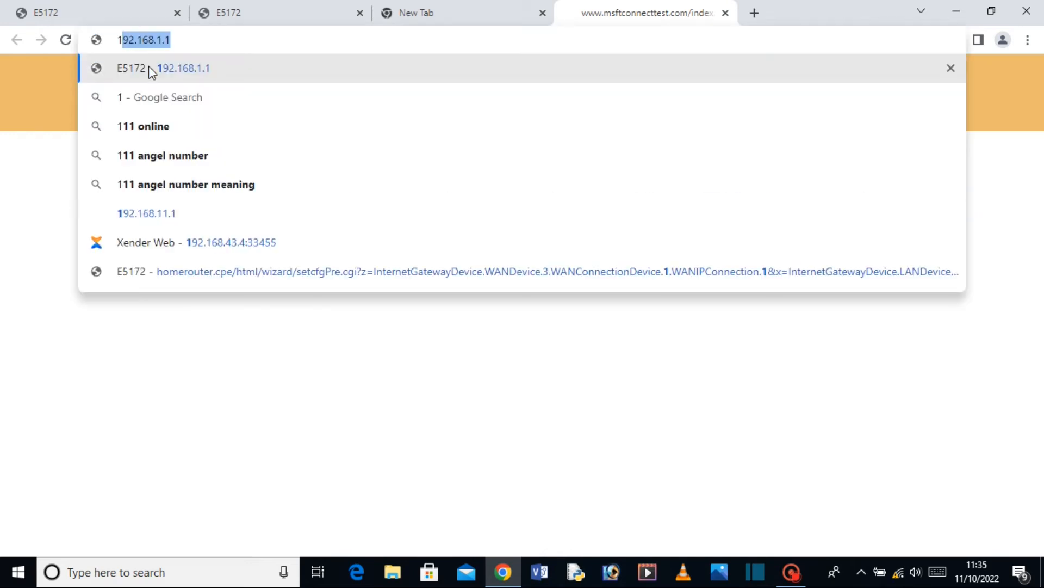
{"action": "key", "text": "Down"}
{"action": "key", "text": "Down"}
{"action": "key", "text": "Down"}
{"action": "key", "text": "Down"}
{"action": "key", "text": "Down"}
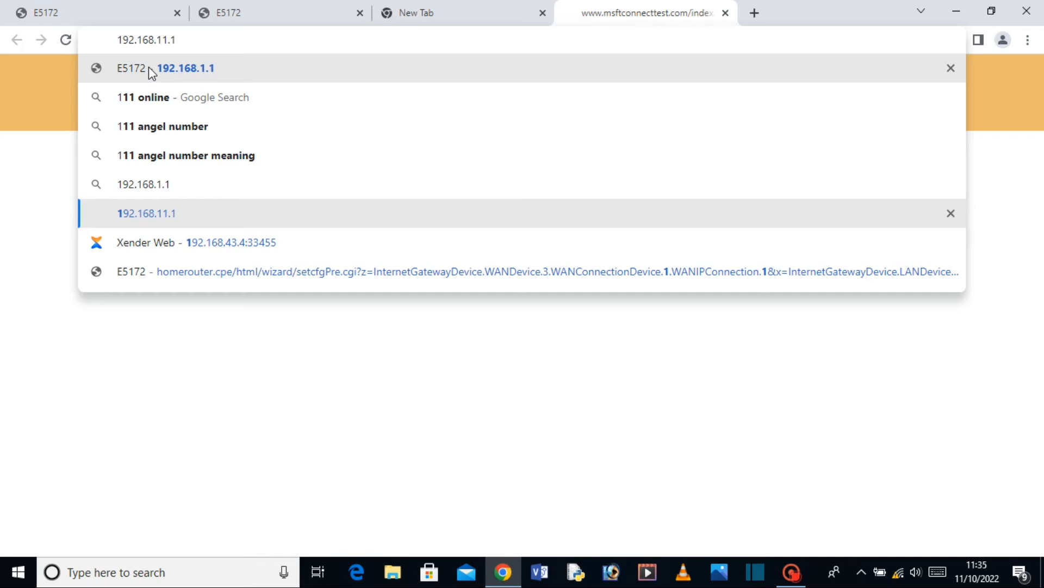
{"action": "key", "text": "Return"}
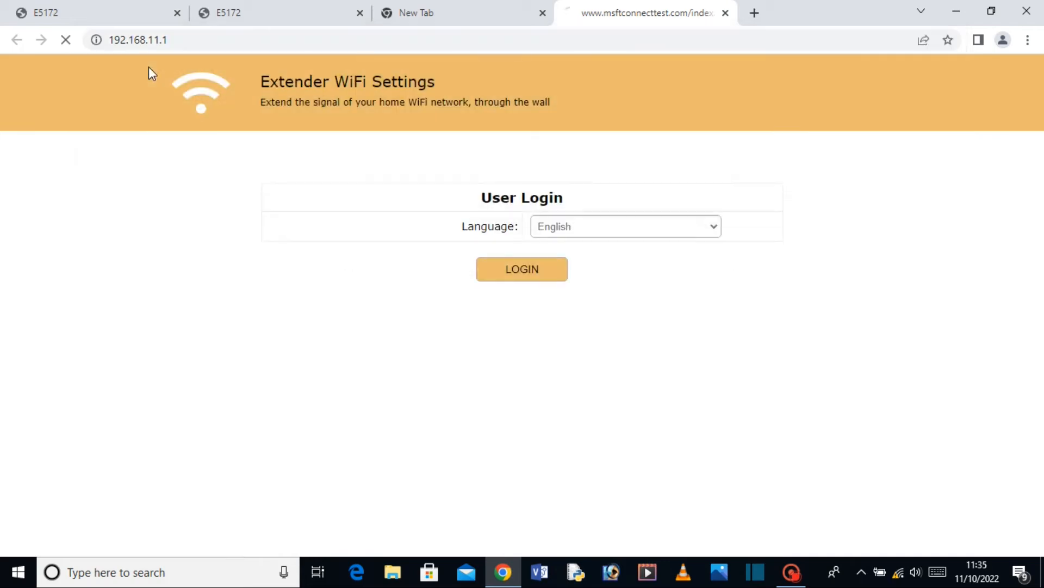
{"action": "left_click", "coordinate": [513, 267]}
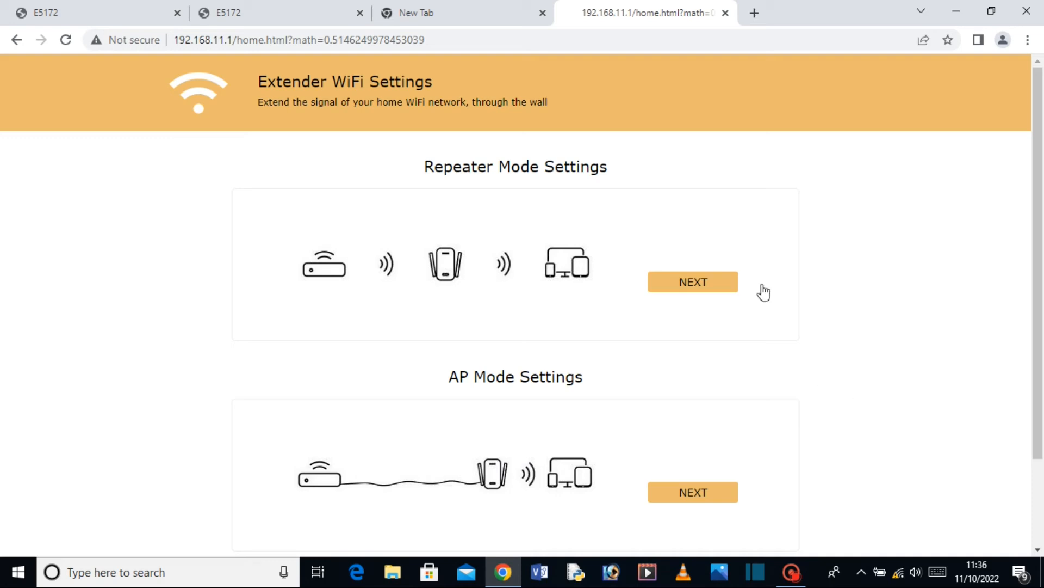
Start Repeater Mode setup so the extender scans for Wi-Fi networks to amplify.
{"action": "left_click", "coordinate": [686, 293]}
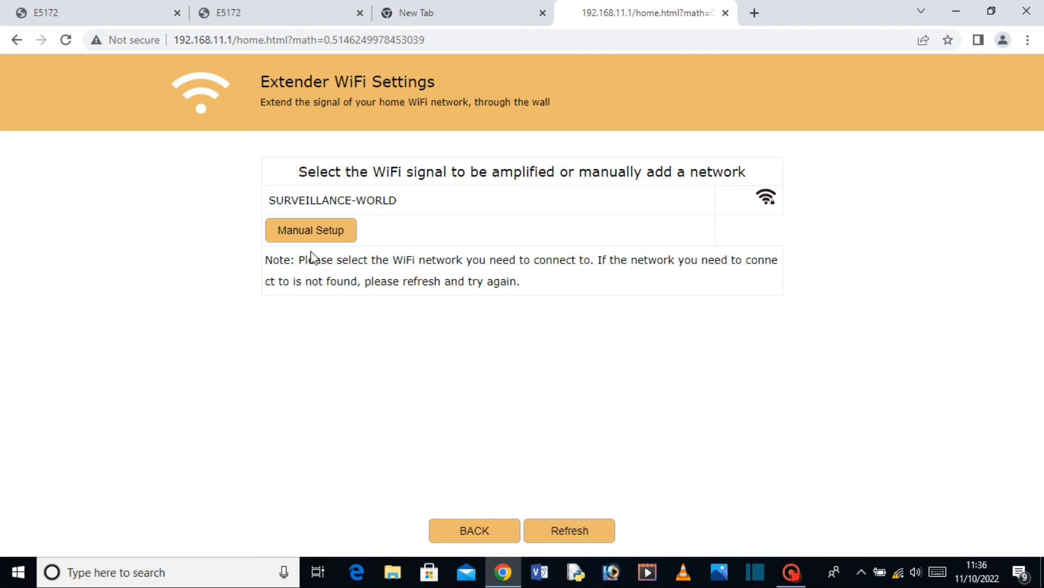
Select SURVEILLANCE-WORLD, allow a custom extender name, and enter its Wi-Fi password.
{"action": "left_click", "coordinate": [769, 203]}
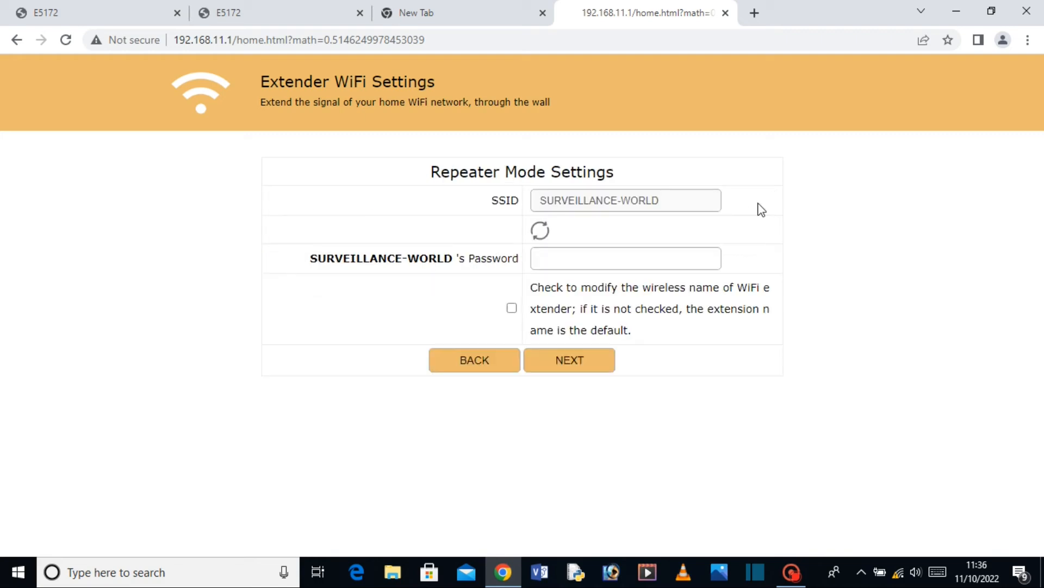
{"action": "left_click", "coordinate": [512, 308]}
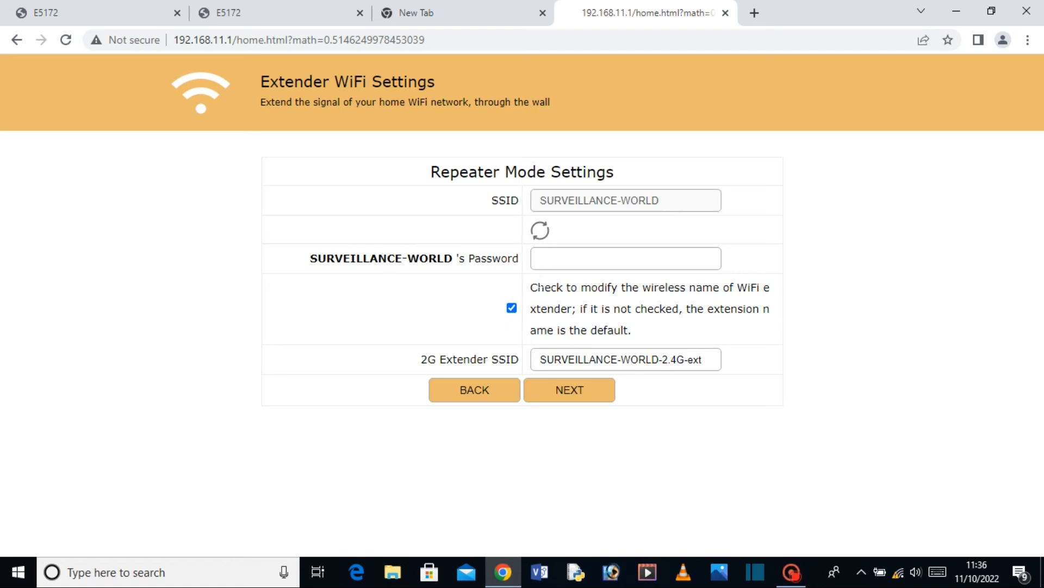
{"action": "left_click", "coordinate": [560, 260]}
{"action": "type", "text": "123456789"}
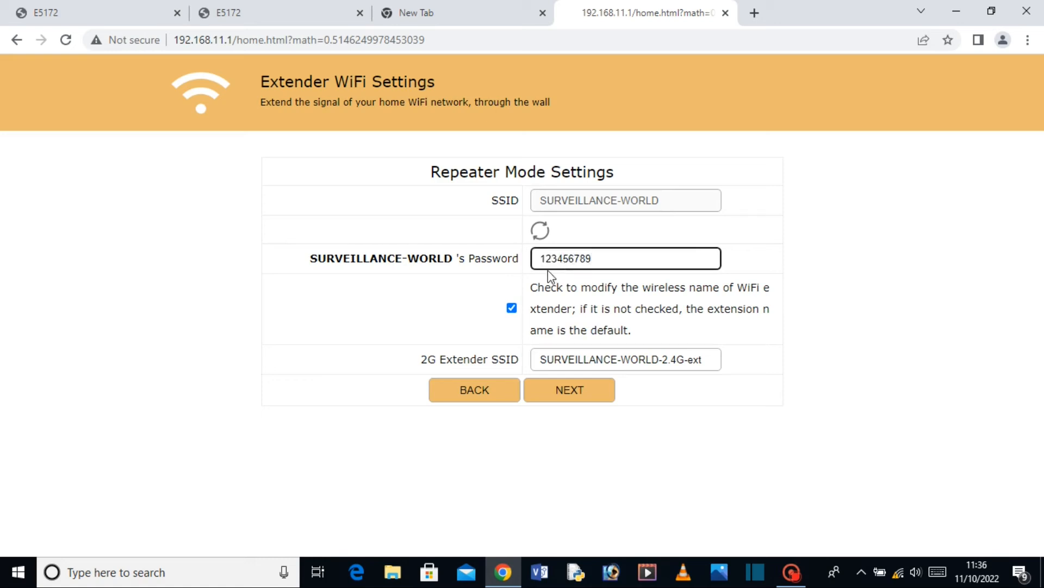
Change the 2G extender SSID to SURVEILLANCE-WORLD-2 and submit the repeater settings.
{"action": "left_click", "coordinate": [708, 361]}
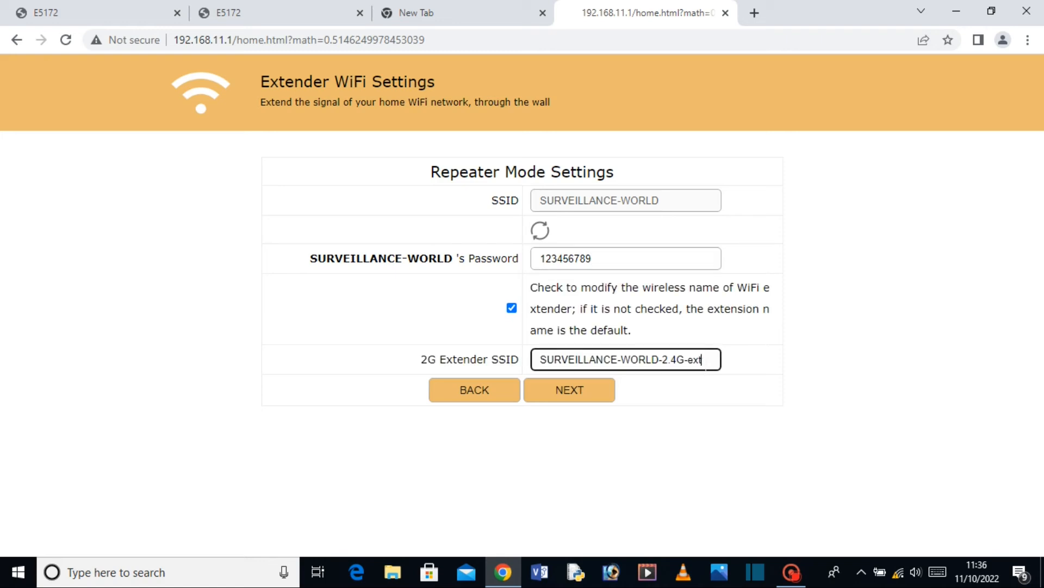
{"action": "key", "text": "BackSpace"}
{"action": "key", "text": "BackSpace"}
{"action": "key", "text": "BackSpace"}
{"action": "key", "text": "BackSpace"}
{"action": "key", "text": "BackSpace"}
{"action": "left_click", "coordinate": [576, 400]}
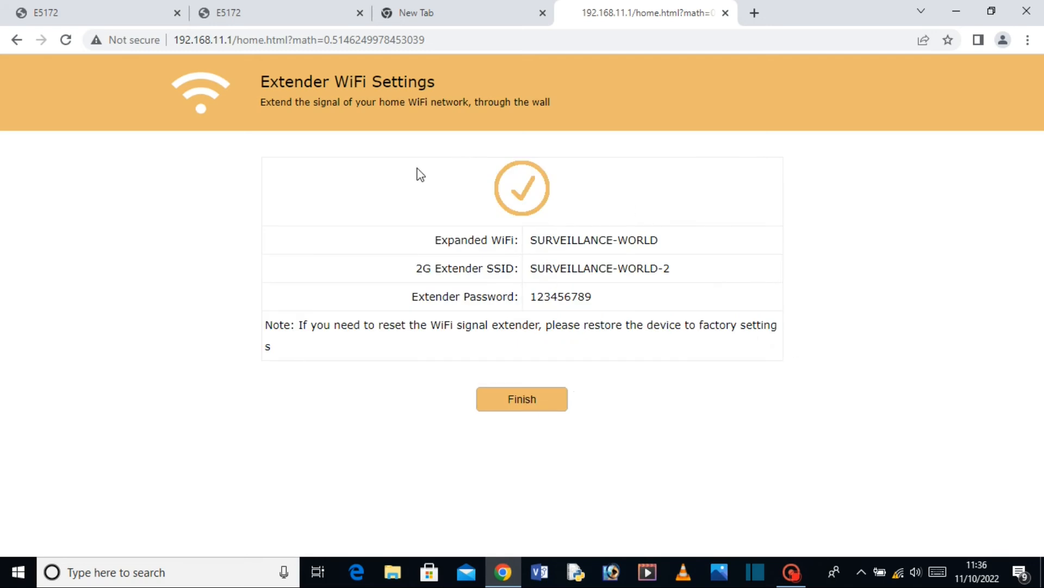
Finish the extender setup and bring up the Wi-Fi list showing SURVEILLANCE-WORLD-2.
{"action": "left_click", "coordinate": [545, 405]}
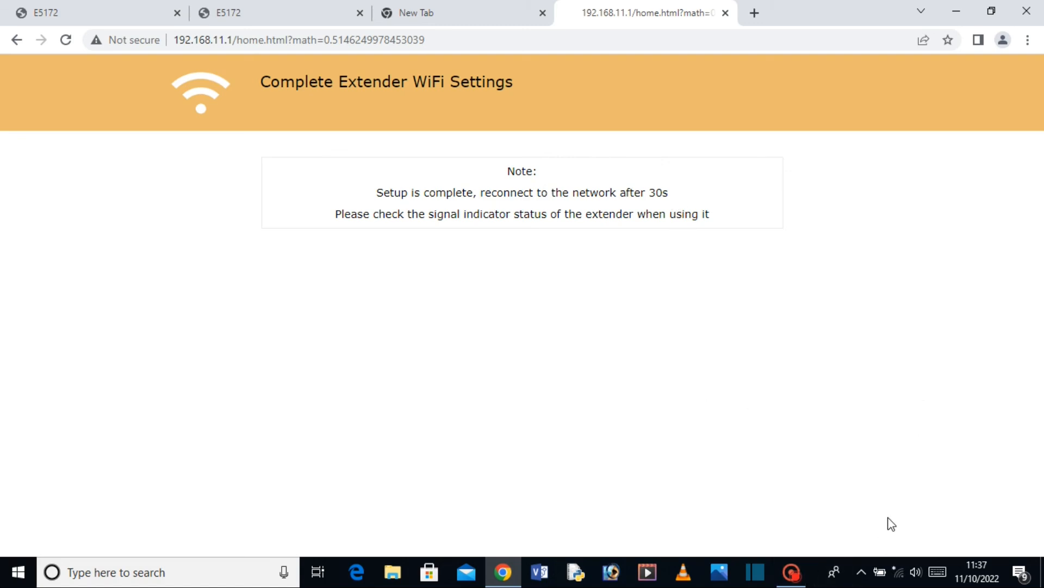
{"action": "mouse_move", "coordinate": [901, 579]}
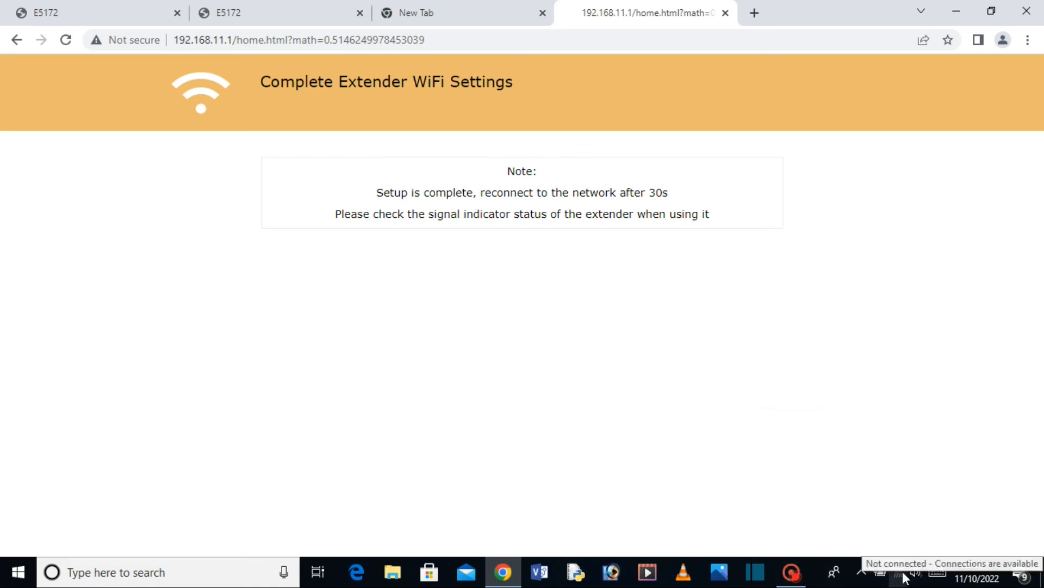
{"action": "left_click", "coordinate": [901, 566]}
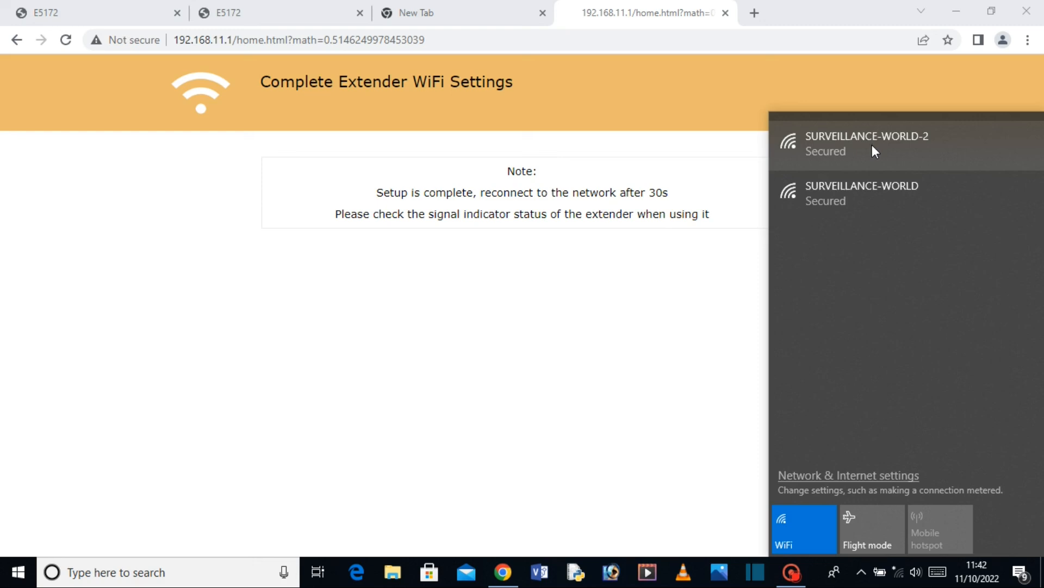
Connect to SURVEILLANCE-WORLD-2 with the pasted security key, keeping the PC undiscoverable.
{"action": "left_click", "coordinate": [872, 150]}
{"action": "key", "text": "Return"}
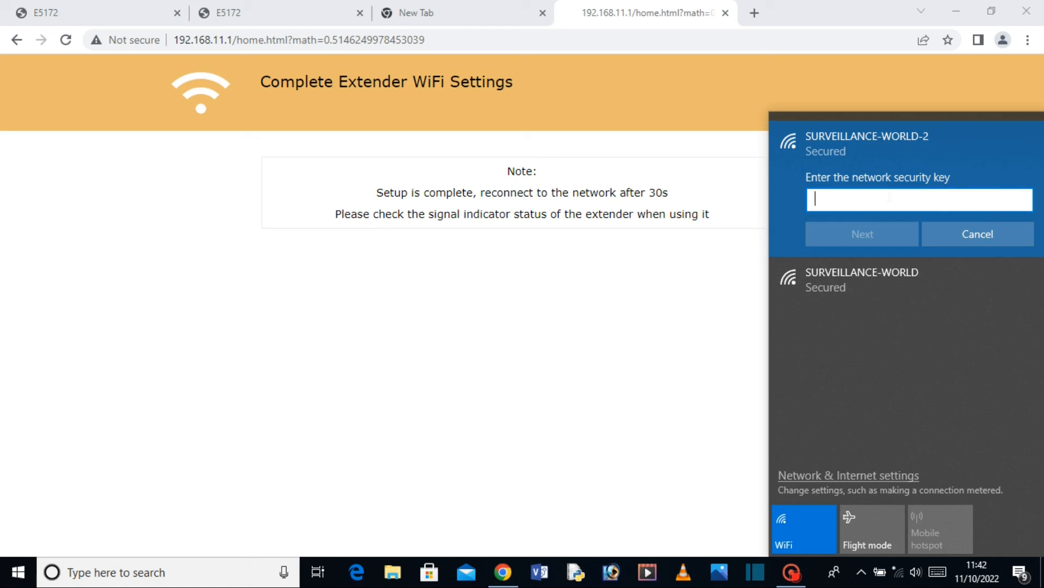
{"action": "key", "text": "ctrl+v"}
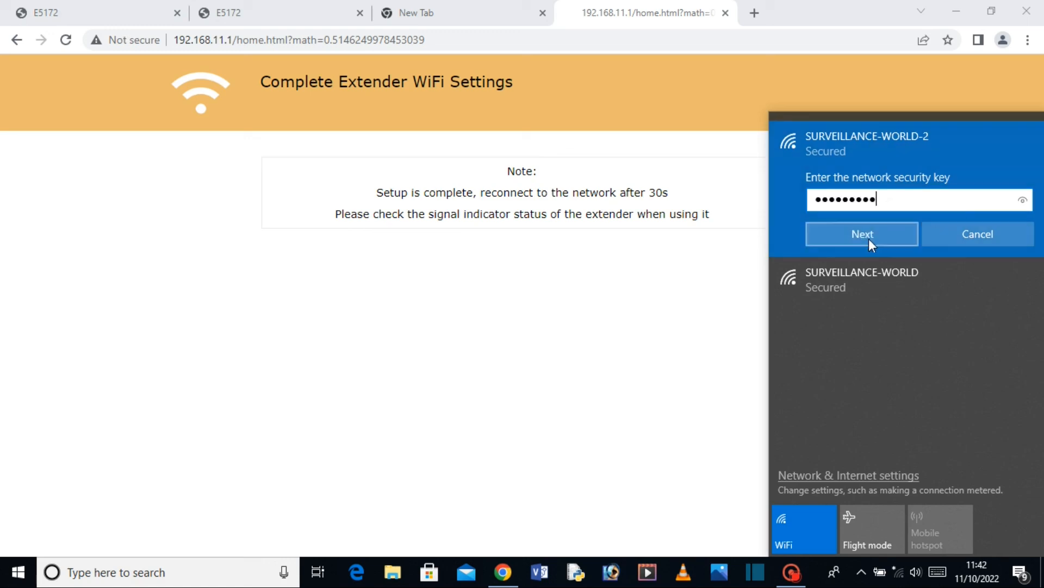
{"action": "left_click", "coordinate": [871, 233]}
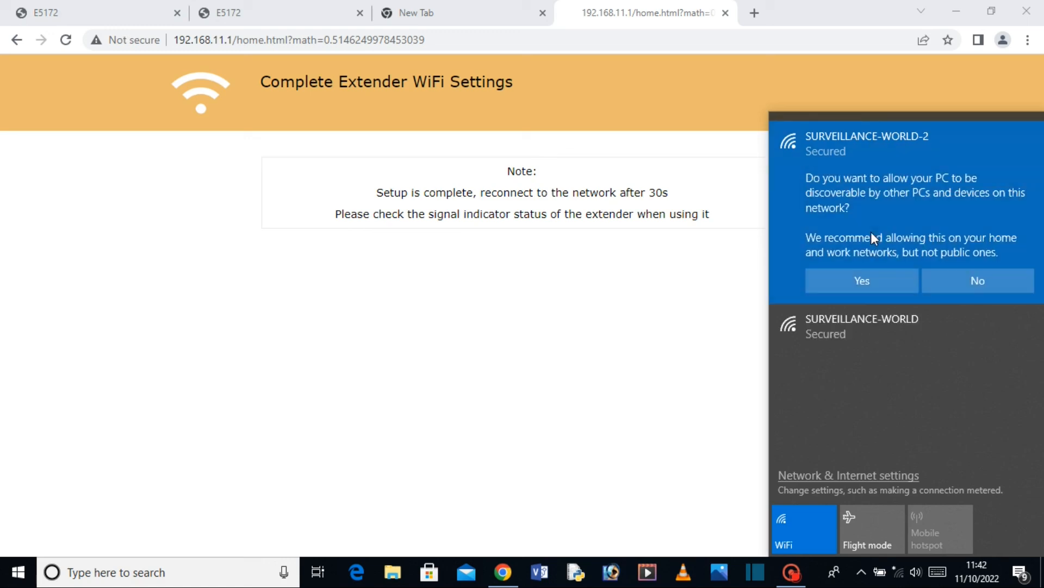
{"action": "left_click", "coordinate": [968, 280]}
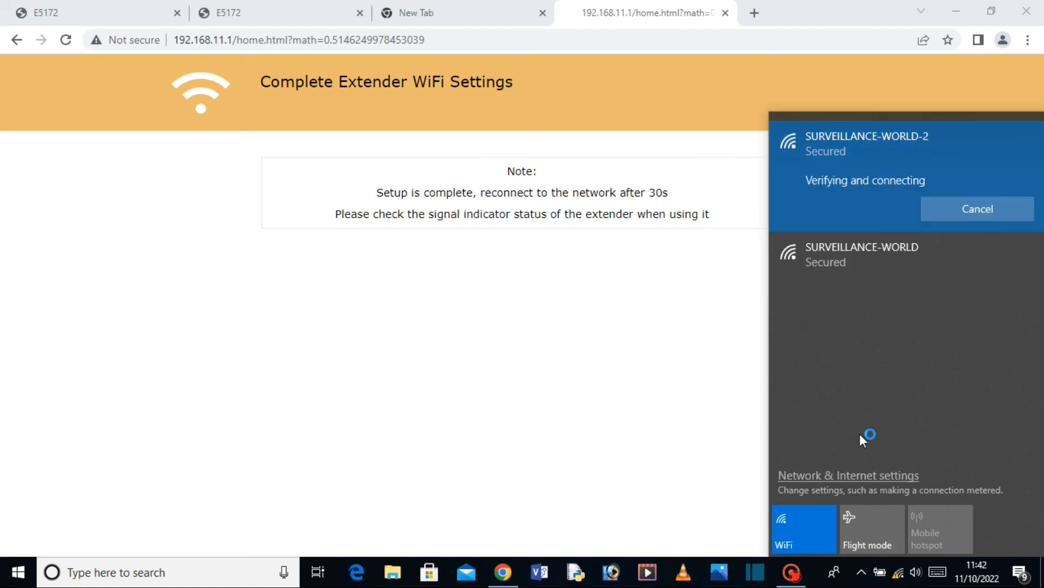
Recheck the Wi-Fi list to confirm the SURVEILLANCE-WORLD-2 connection, then close it.
{"action": "left_click", "coordinate": [685, 445]}
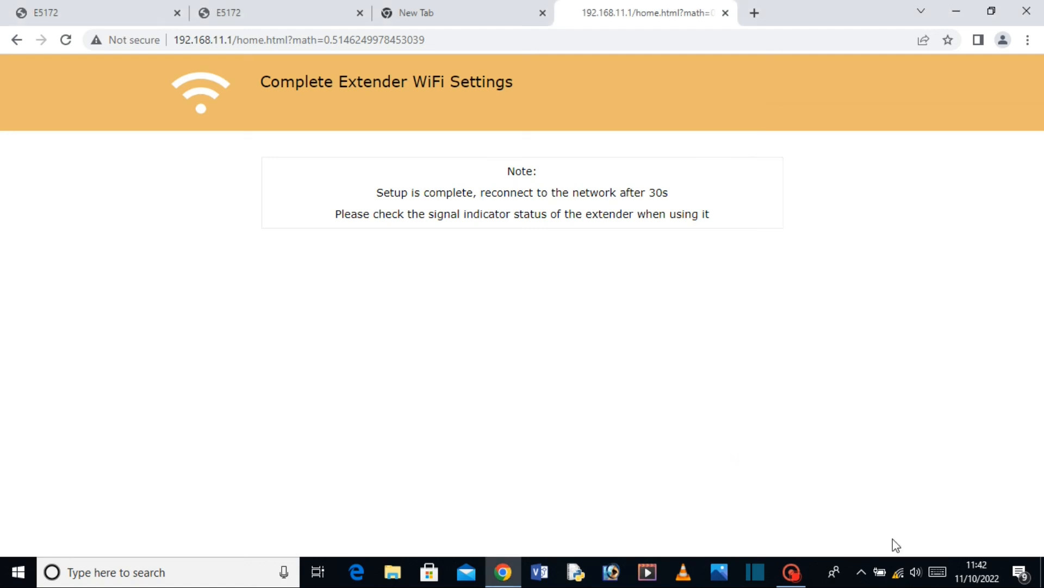
{"action": "left_click", "coordinate": [899, 575]}
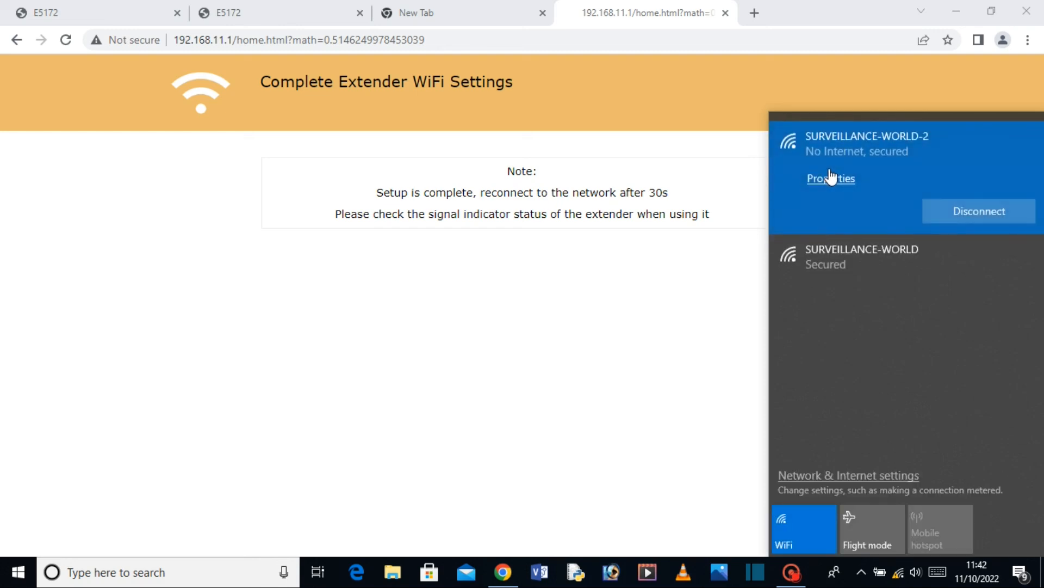
{"action": "left_click", "coordinate": [466, 310]}
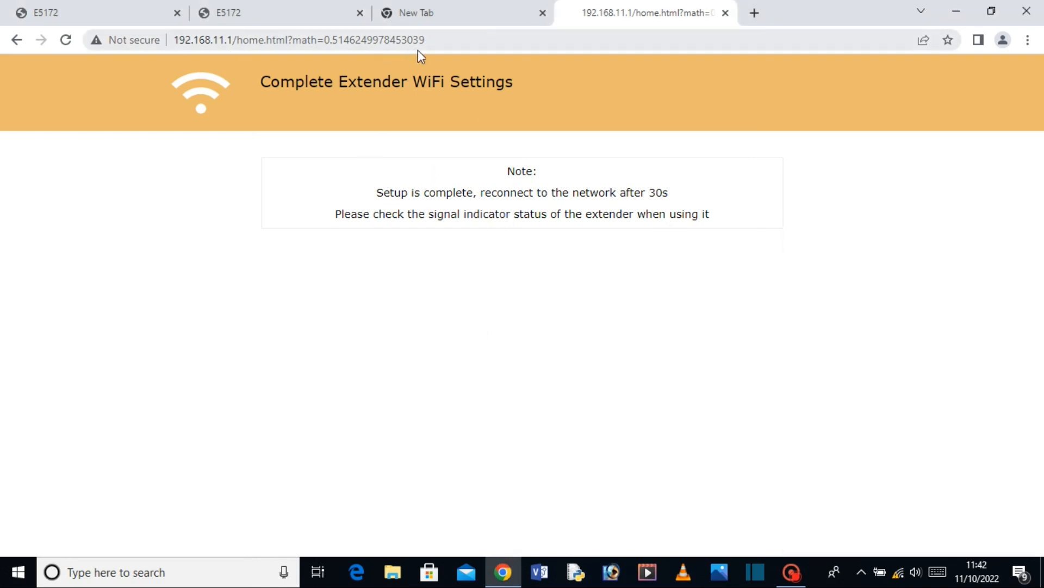
Trim the browser address back to 192.168.11.1/ and reload the extender admin.
{"action": "left_click", "coordinate": [438, 40]}
{"action": "left_click", "coordinate": [438, 40]}
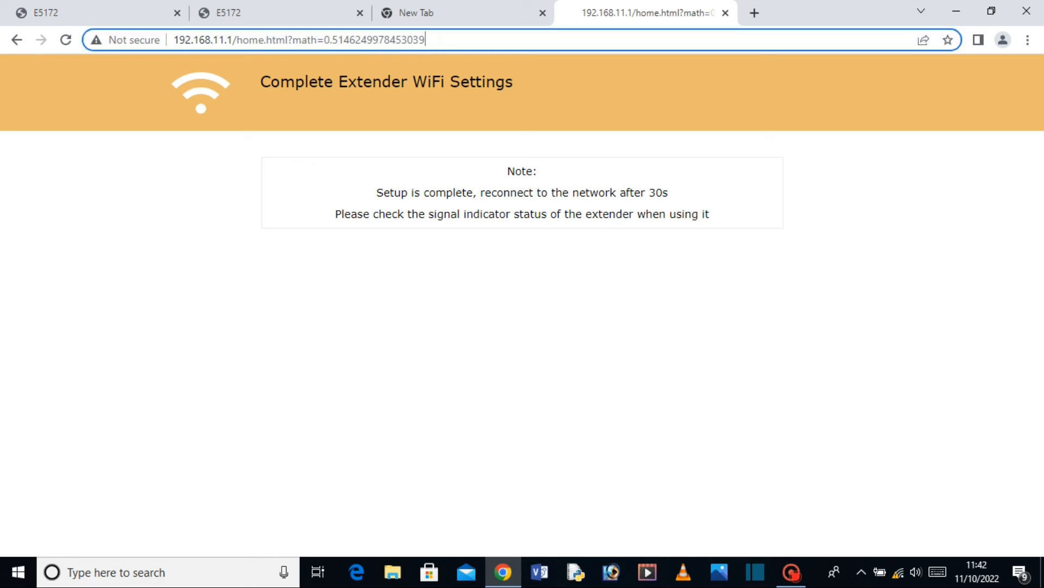
{"action": "key", "text": "BackSpace"}
{"action": "key", "text": "BackSpace"}
{"action": "key", "text": "BackSpace"}
{"action": "key", "text": "BackSpace"}
{"action": "key", "text": "BackSpace"}
{"action": "key", "text": "BackSpace"}
{"action": "key", "text": "BackSpace"}
{"action": "key", "text": "BackSpace"}
{"action": "key", "text": "BackSpace"}
{"action": "key", "text": "BackSpace"}
{"action": "key", "text": "BackSpace"}
{"action": "key", "text": "BackSpace"}
{"action": "key", "text": "BackSpace"}
{"action": "key", "text": "BackSpace"}
{"action": "key", "text": "BackSpace"}
{"action": "key", "text": "BackSpace"}
{"action": "key", "text": "BackSpace"}
{"action": "key", "text": "BackSpace"}
{"action": "key", "text": "BackSpace"}
{"action": "key", "text": "BackSpace"}
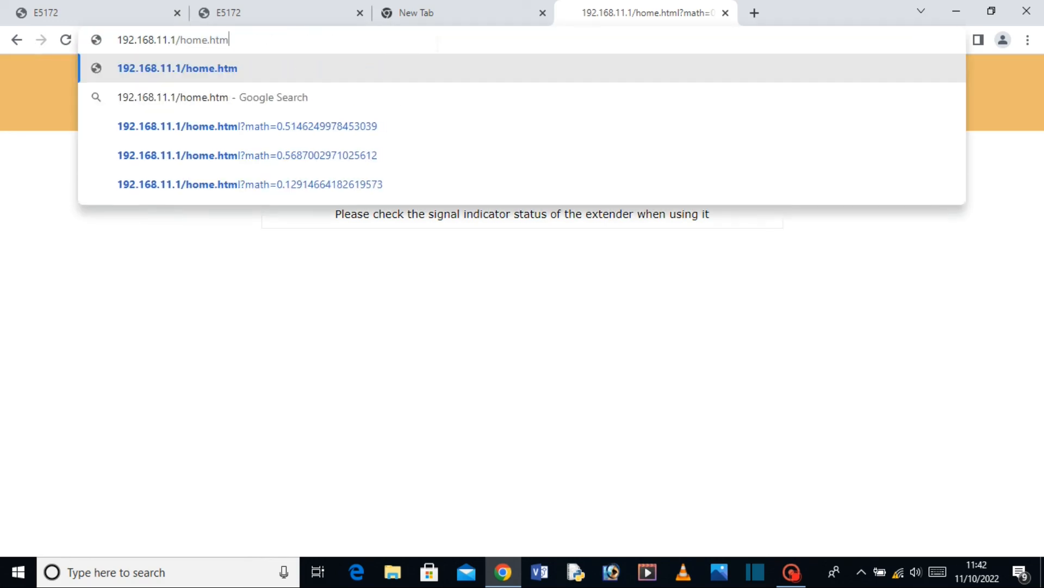
{"action": "key", "text": "BackSpace"}
{"action": "key", "text": "BackSpace"}
{"action": "key", "text": "BackSpace"}
{"action": "key", "text": "BackSpace"}
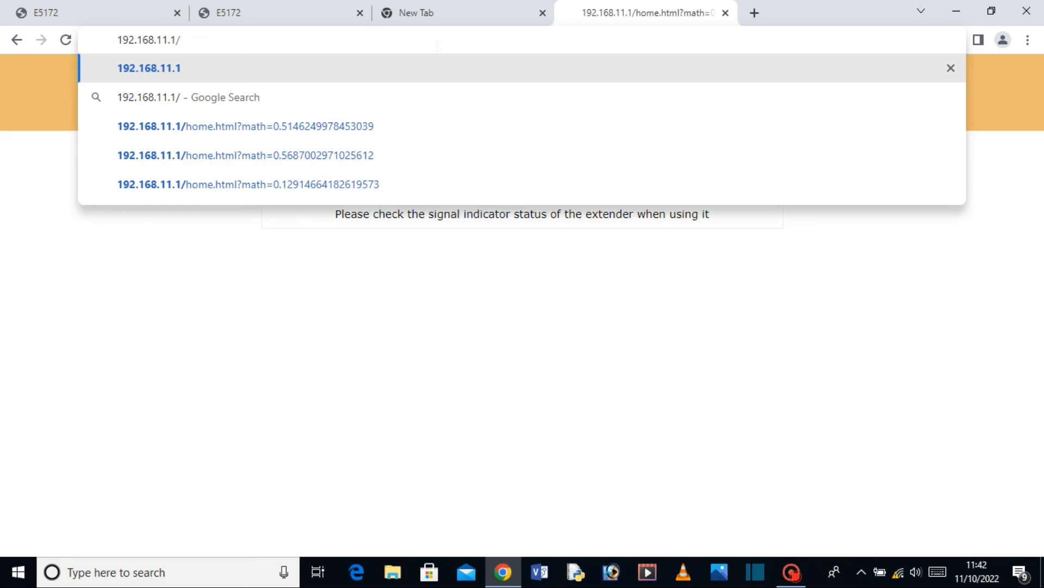
{"action": "key", "text": "Return"}
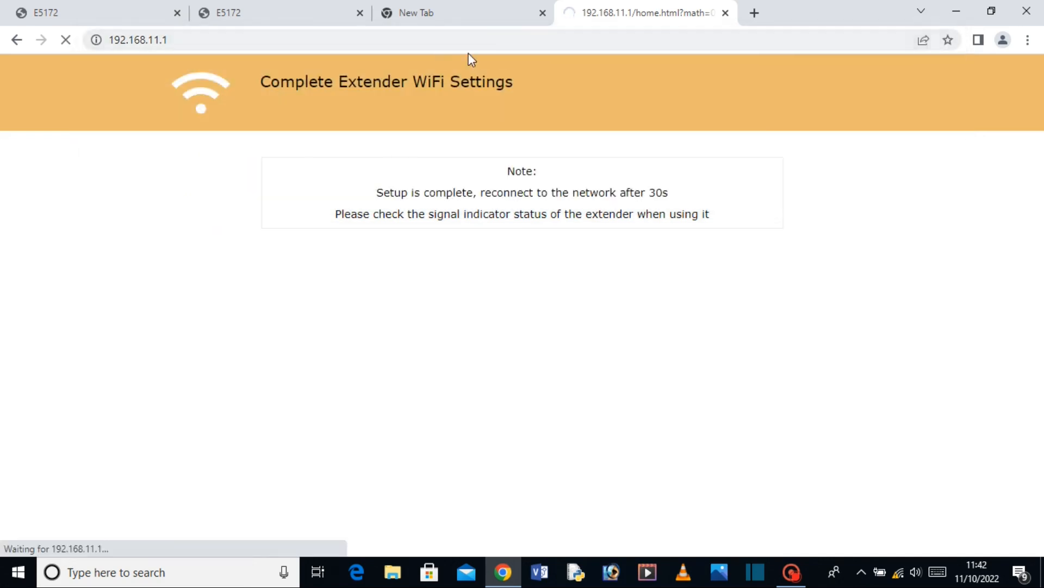